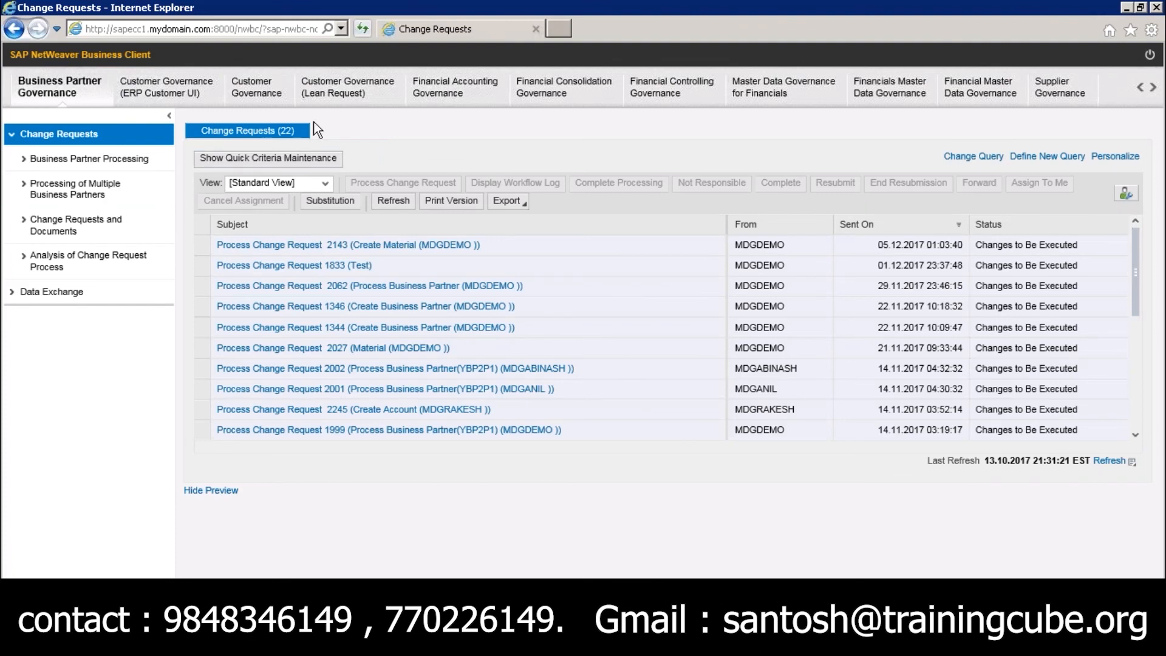
Open the Search Business Partner page from the Business Partner Governance work center
left_click_drag(1137, 266, 1127, 173)
left_click(61, 92)
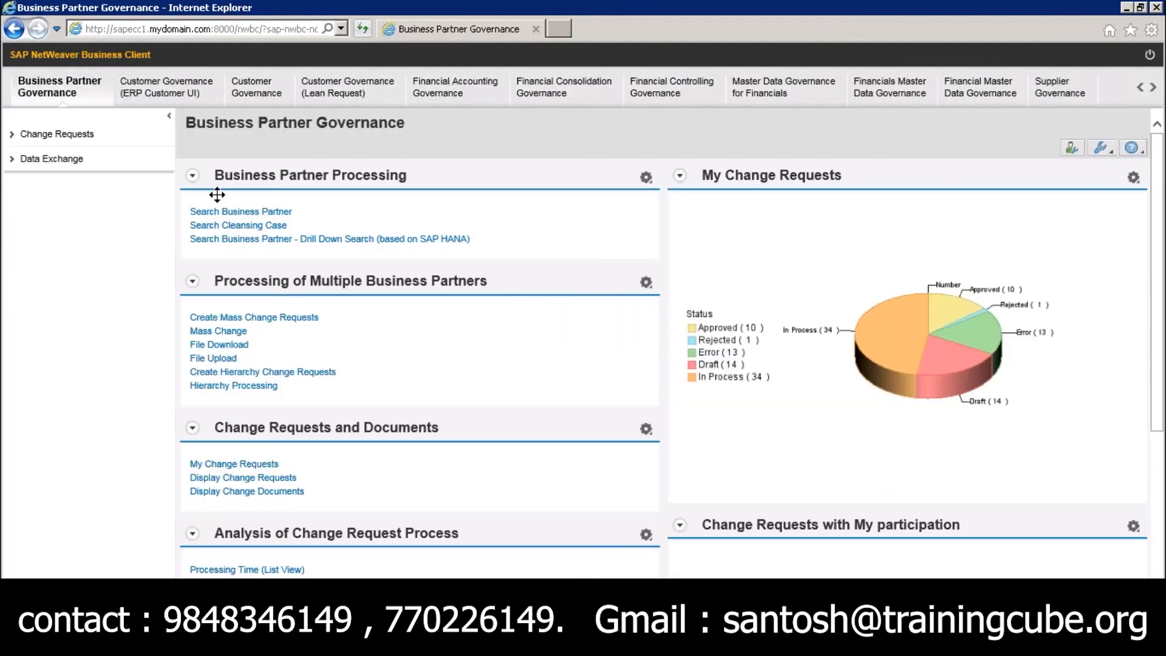
left_click(205, 212)
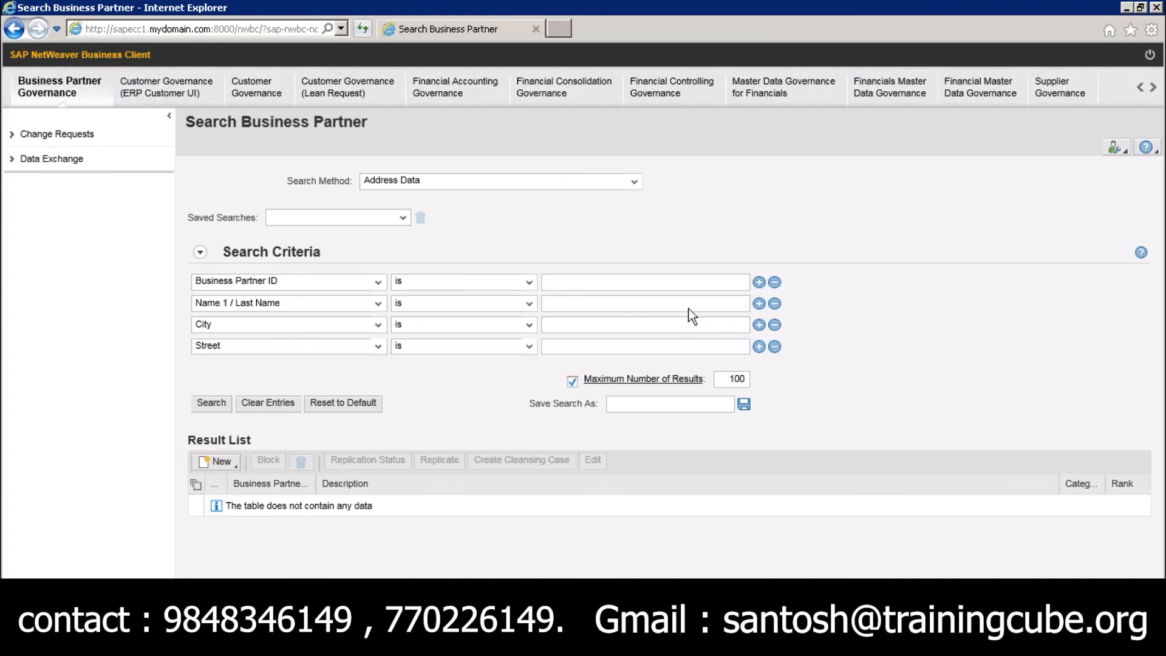
left_click(837, 289)
right_click(837, 290)
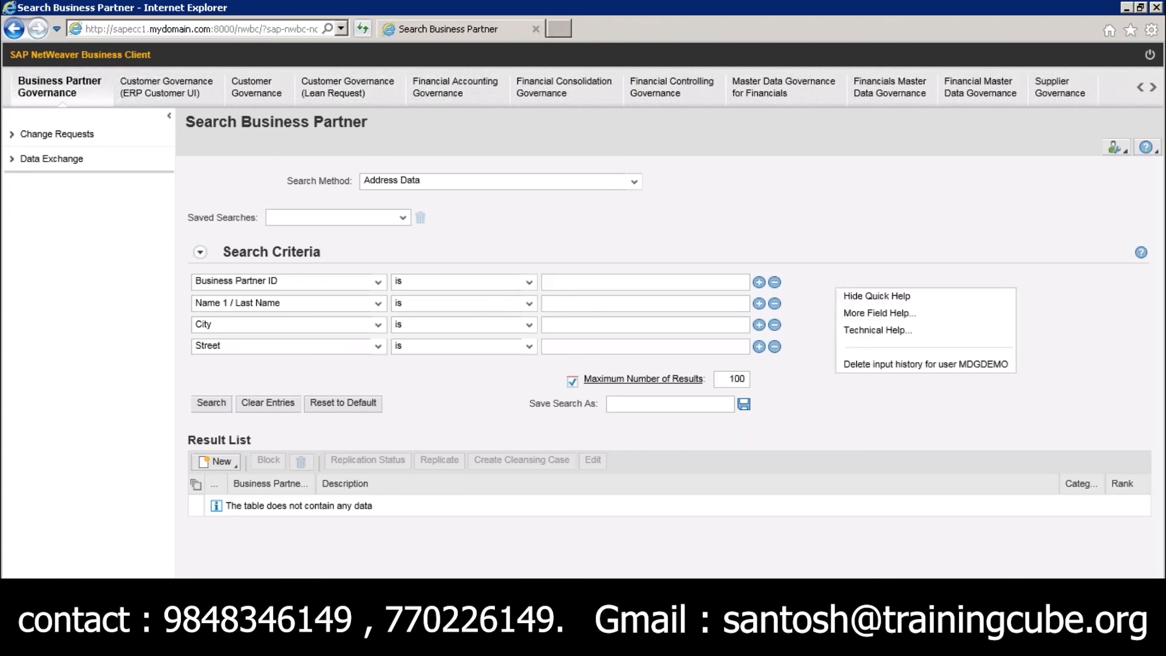
Switch to SAP GUI, open the Display Material transaction and view the technical information of the Material field
left_click(248, 643)
left_click(243, 607)
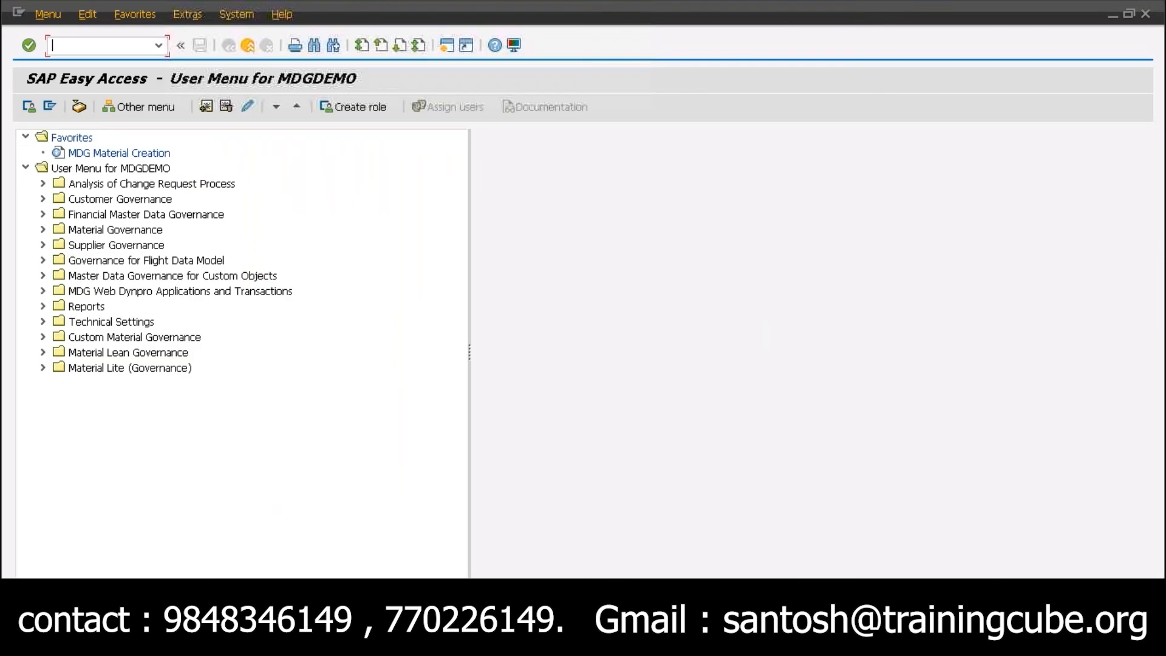
type("mm01")
key("Return")
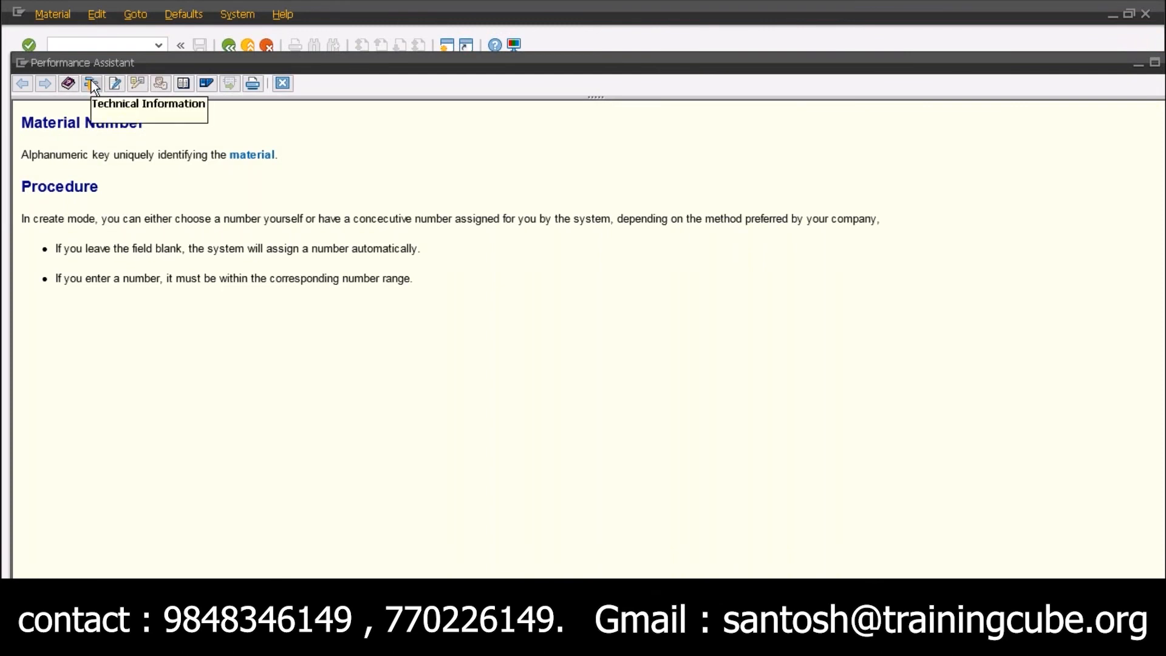
left_click(92, 81)
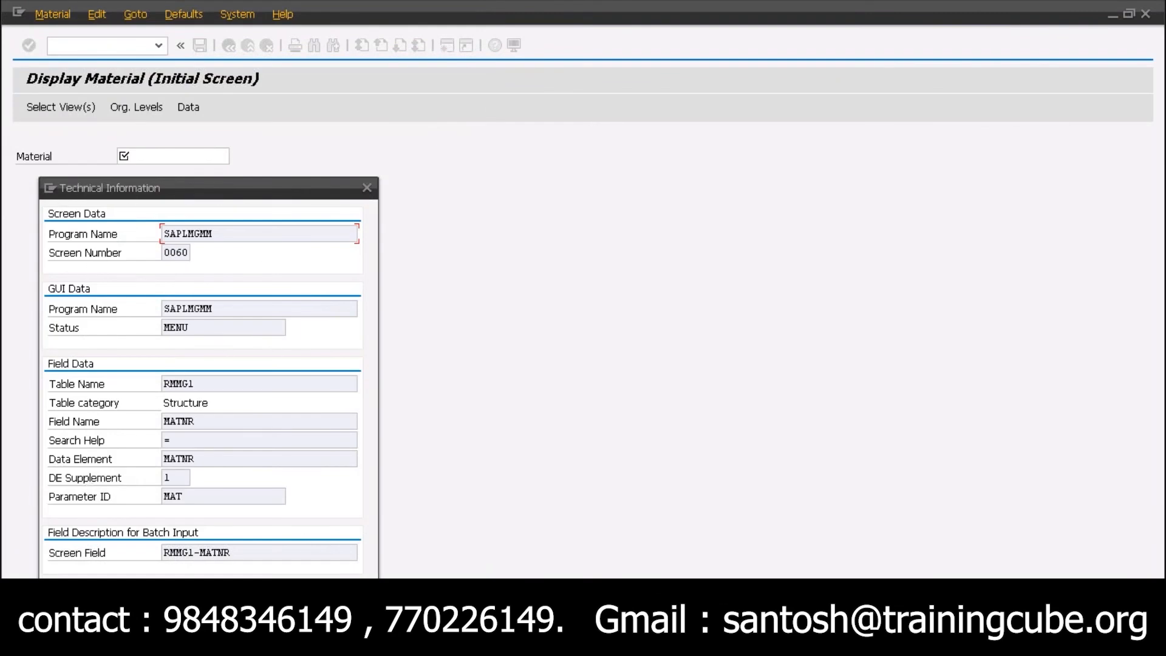
key("Escape")
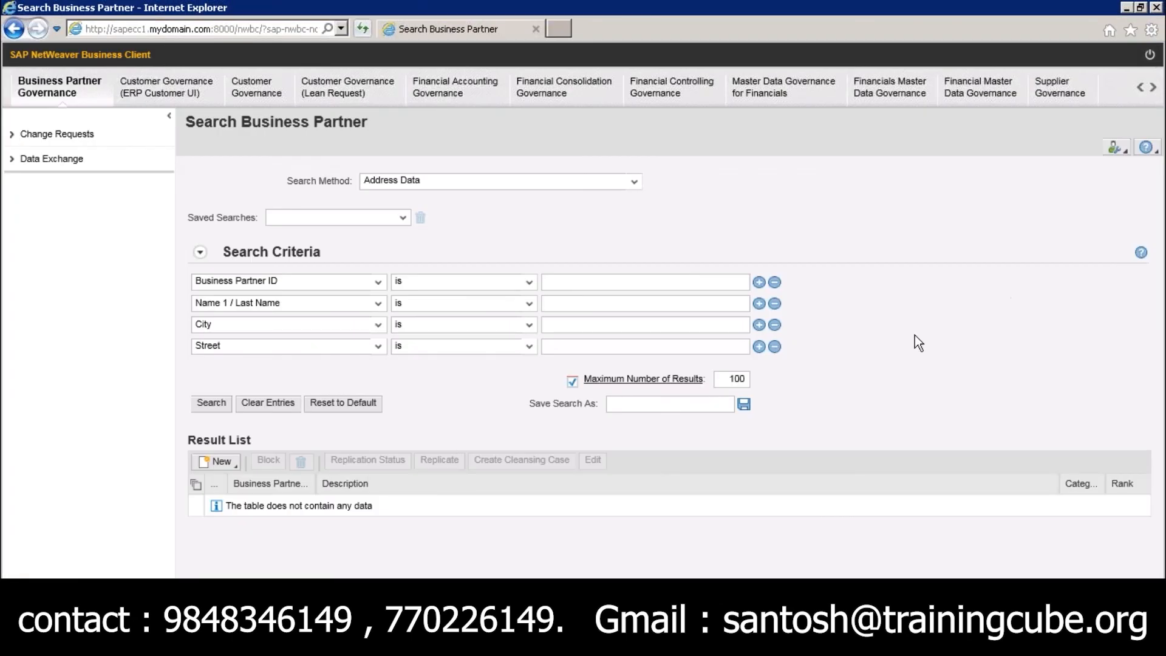
Open the technical help for the Search Business Partner page and highlight the Application heading
right_click(915, 334)
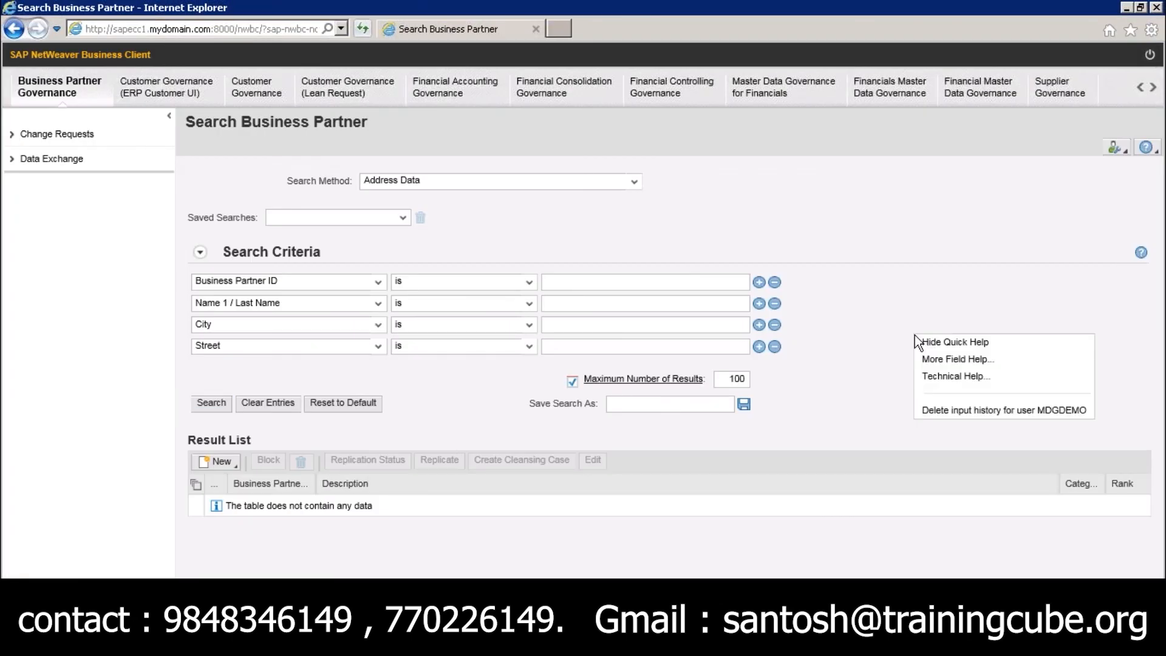
left_click(943, 375)
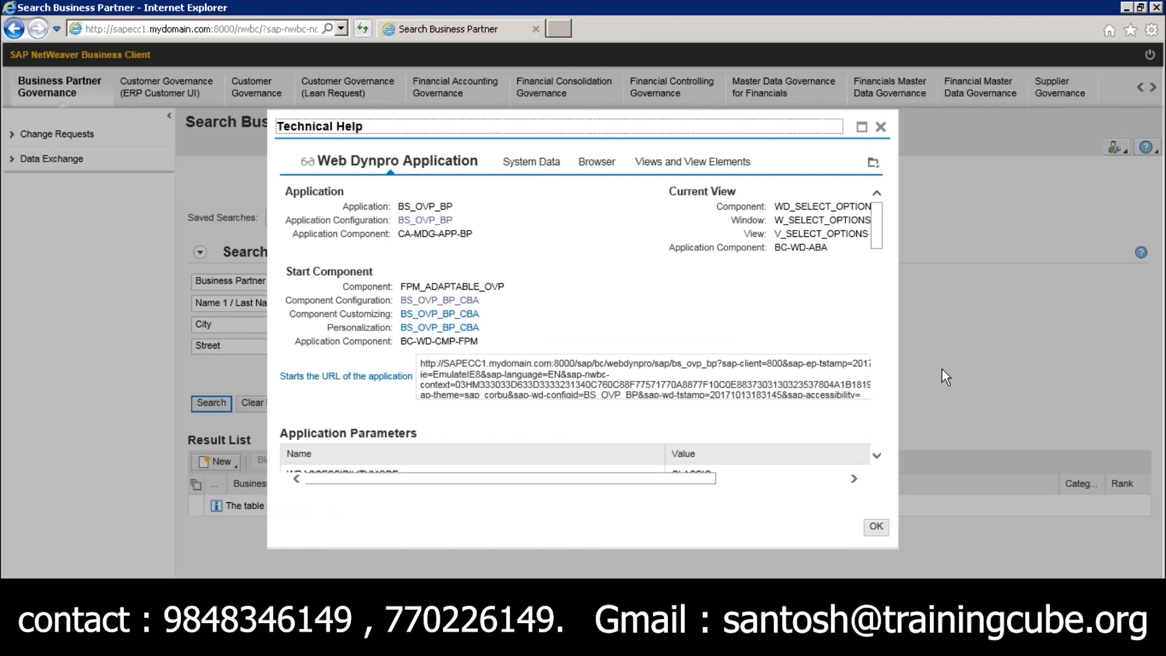
left_click(291, 189)
left_click_drag(291, 189, 334, 194)
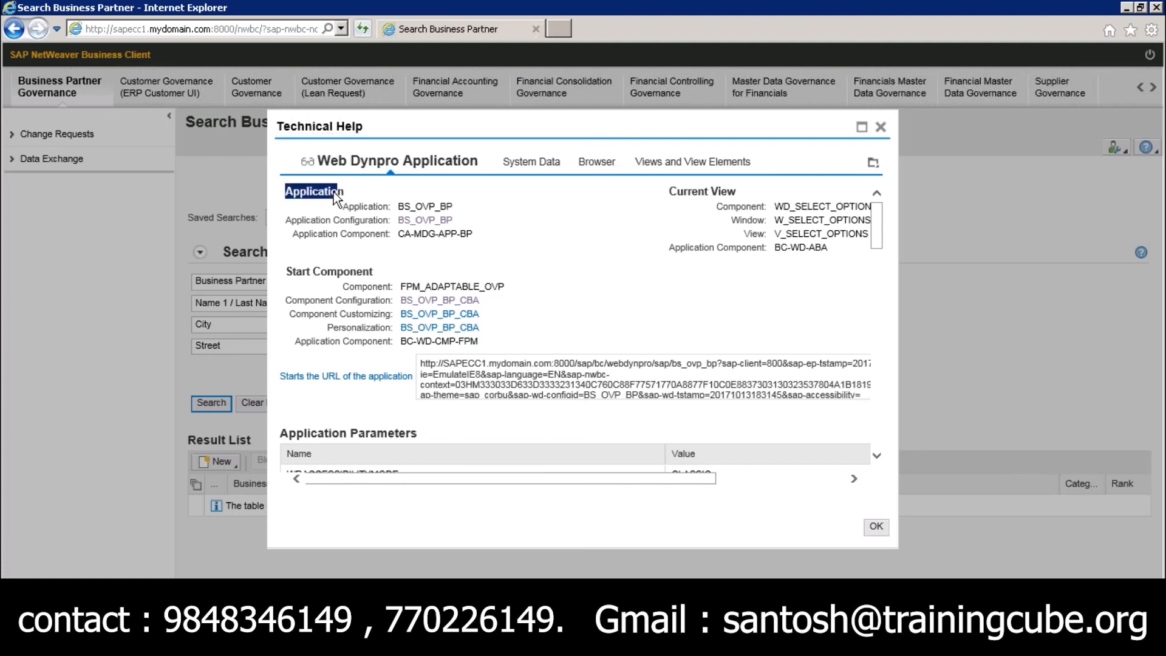
Switch to the PowerPoint slide show, go to the FPM – Sample Structure slide and draw a check mark at Application Configuration
key("alt")
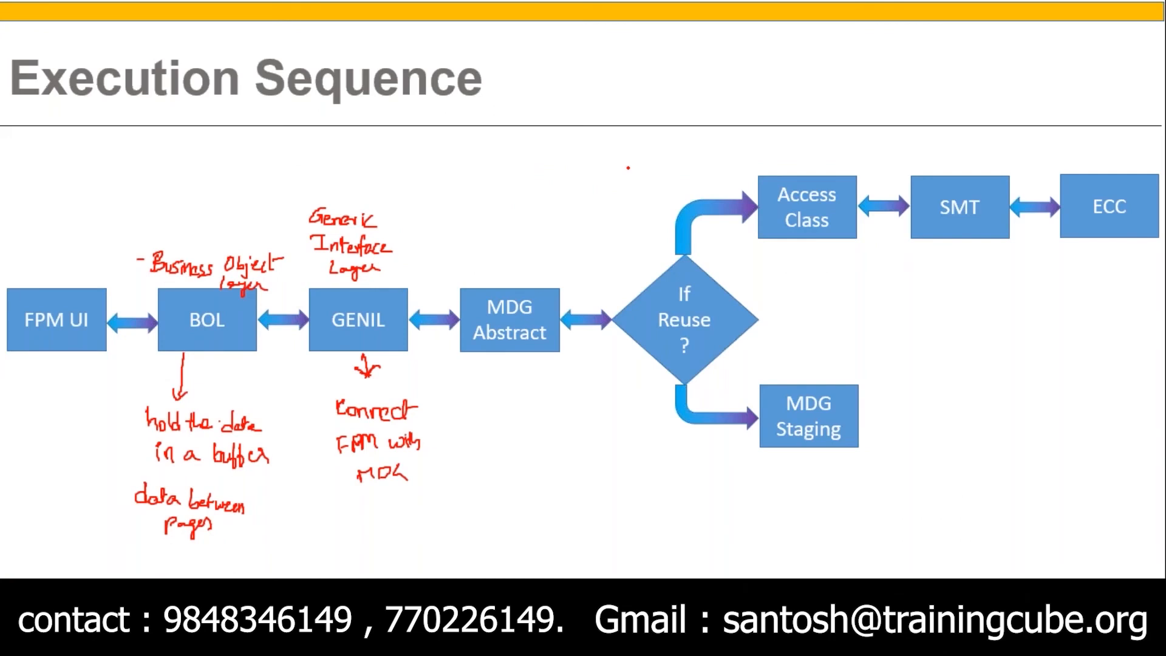
key("Left")
key("Left")
key("Left")
key("Left")
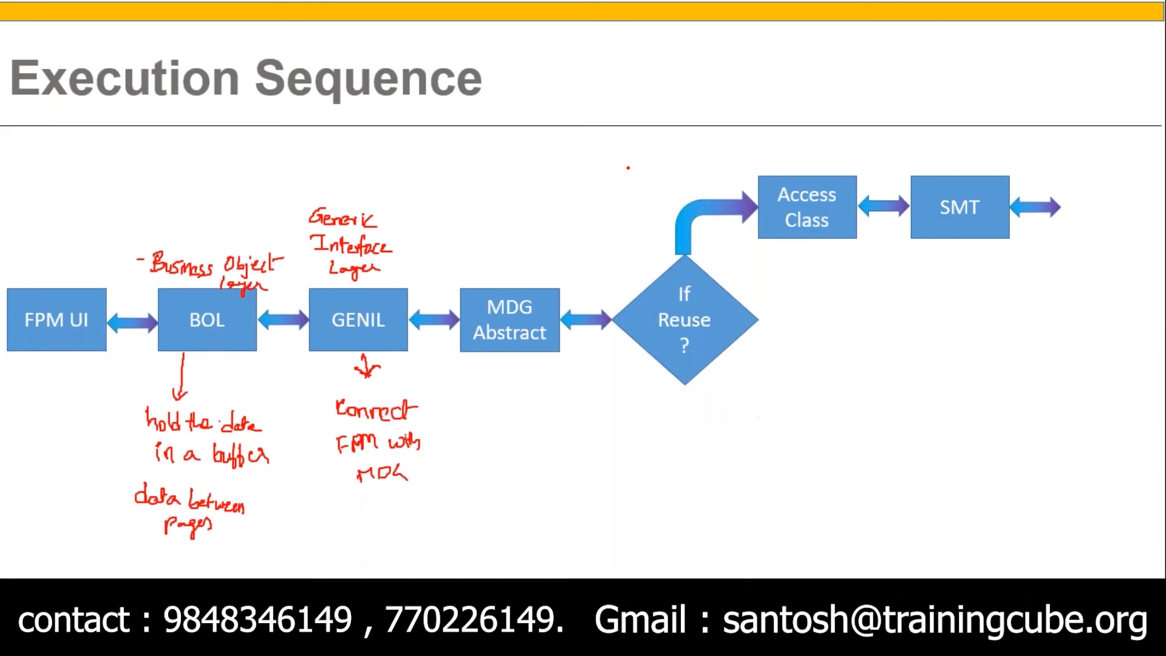
key("Left")
key("Left")
key("Left")
key("Left")
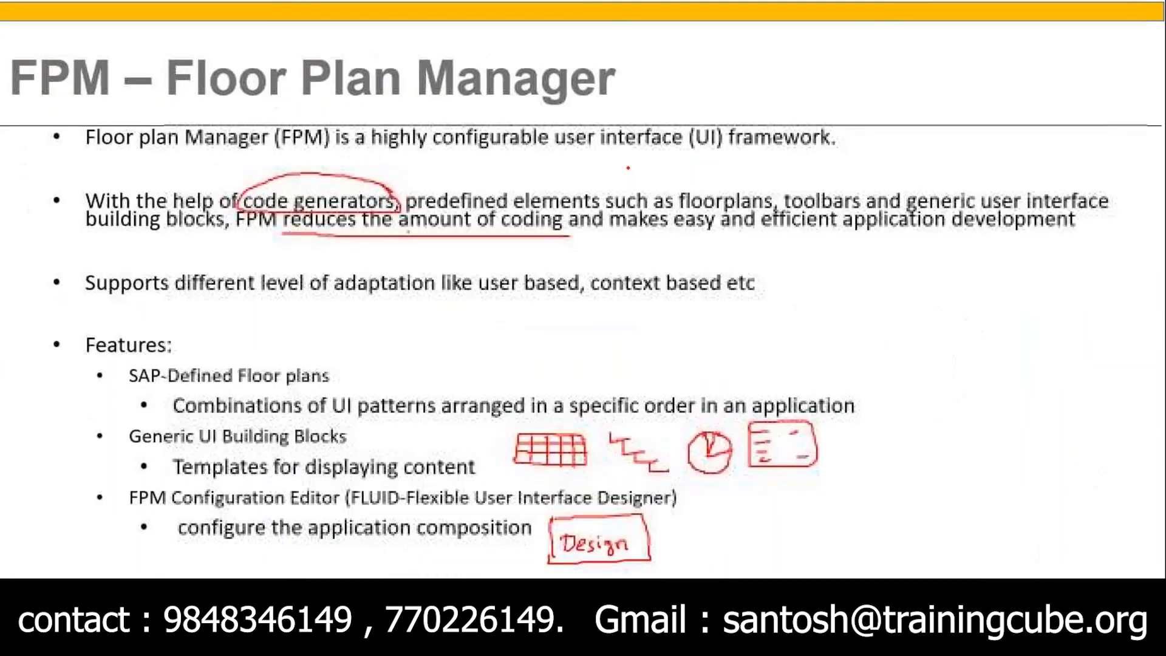
key("Right")
key("Right")
key("Right")
key("Right")
key("Left")
key("Left")
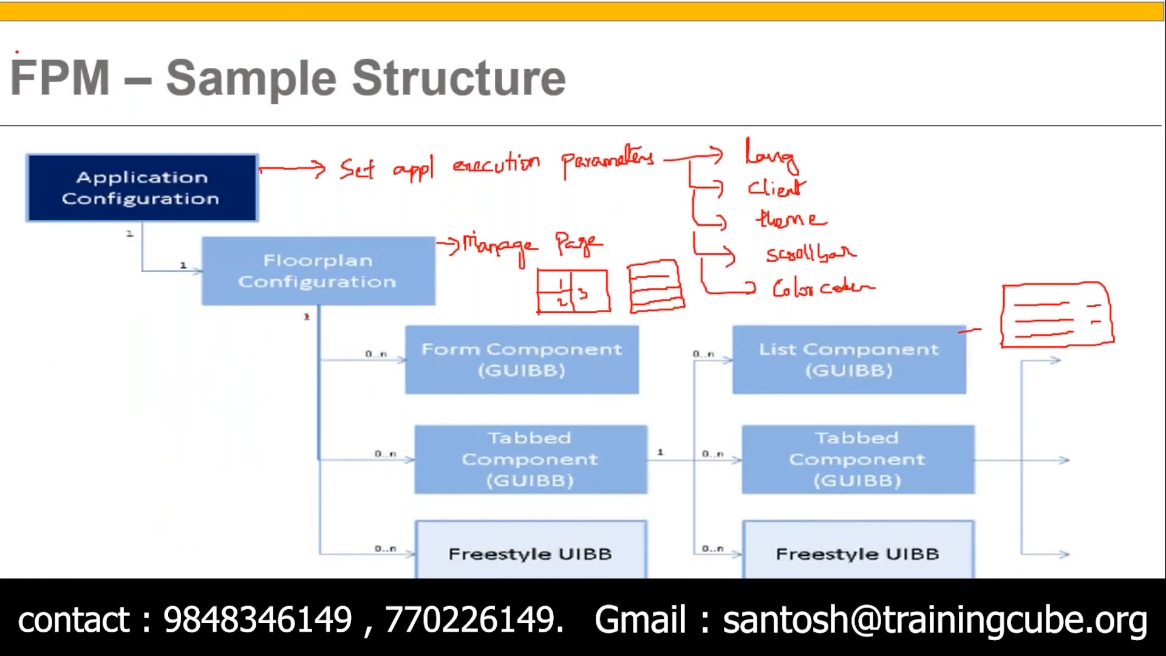
left_click_drag(85, 139, 117, 126)
Switch back to the Search Business Partner technical help and highlight the Start Component section
key("alt+Tab")
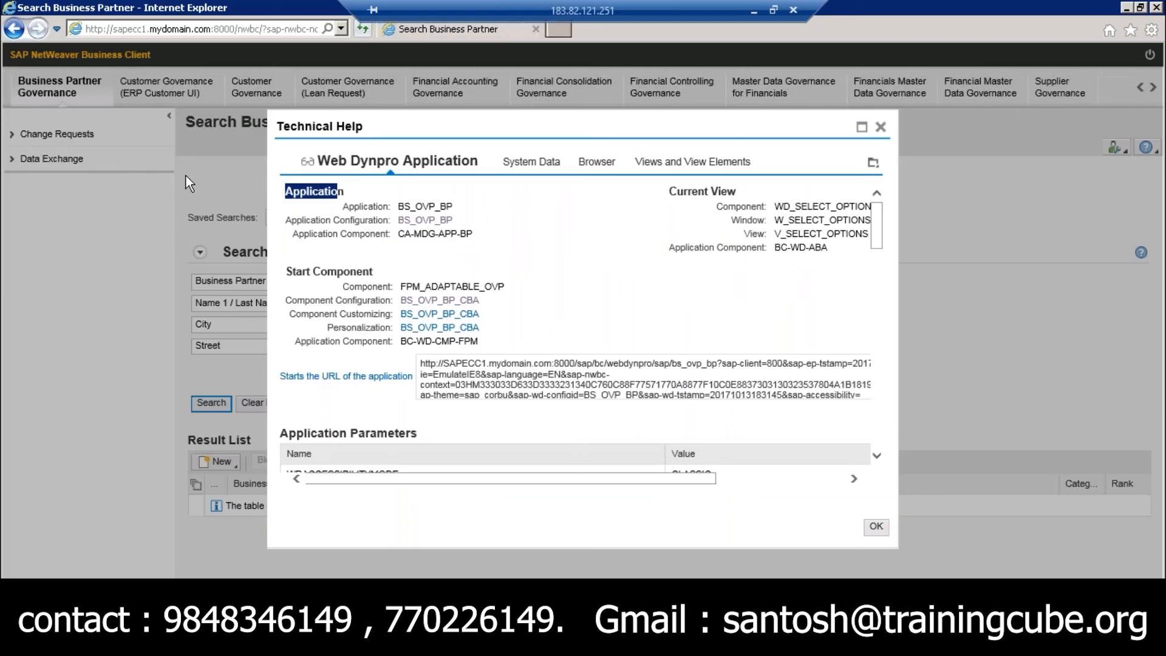
left_click_drag(282, 271, 372, 275)
key("alt+Tab")
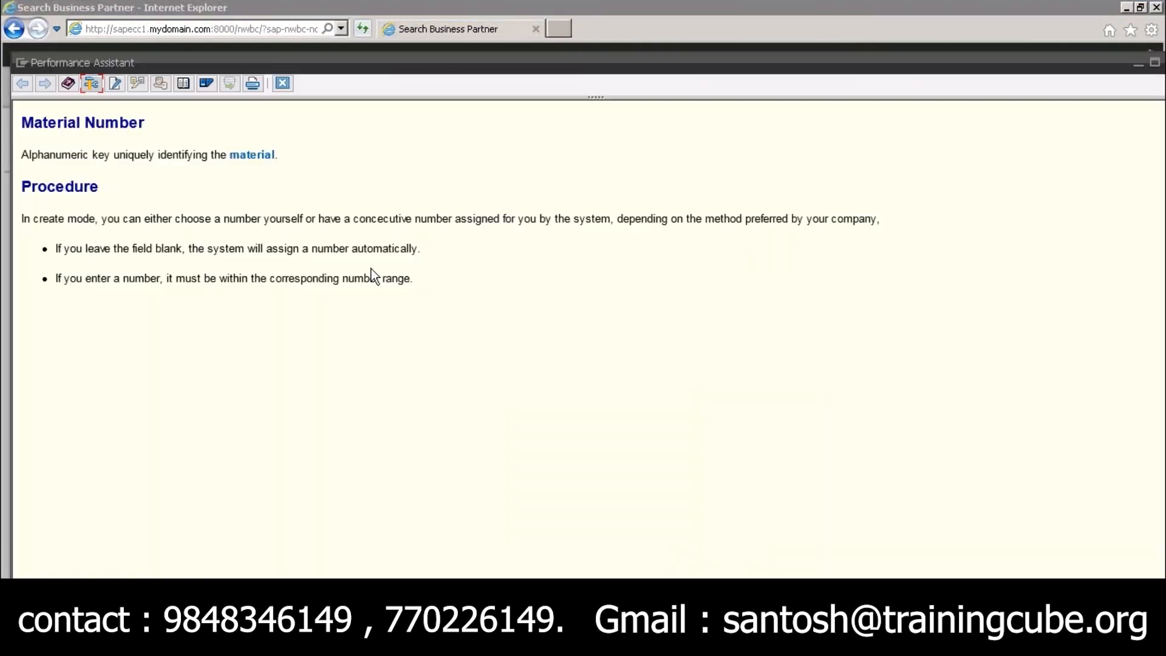
key("alt+Tab")
key("alt+Tab")
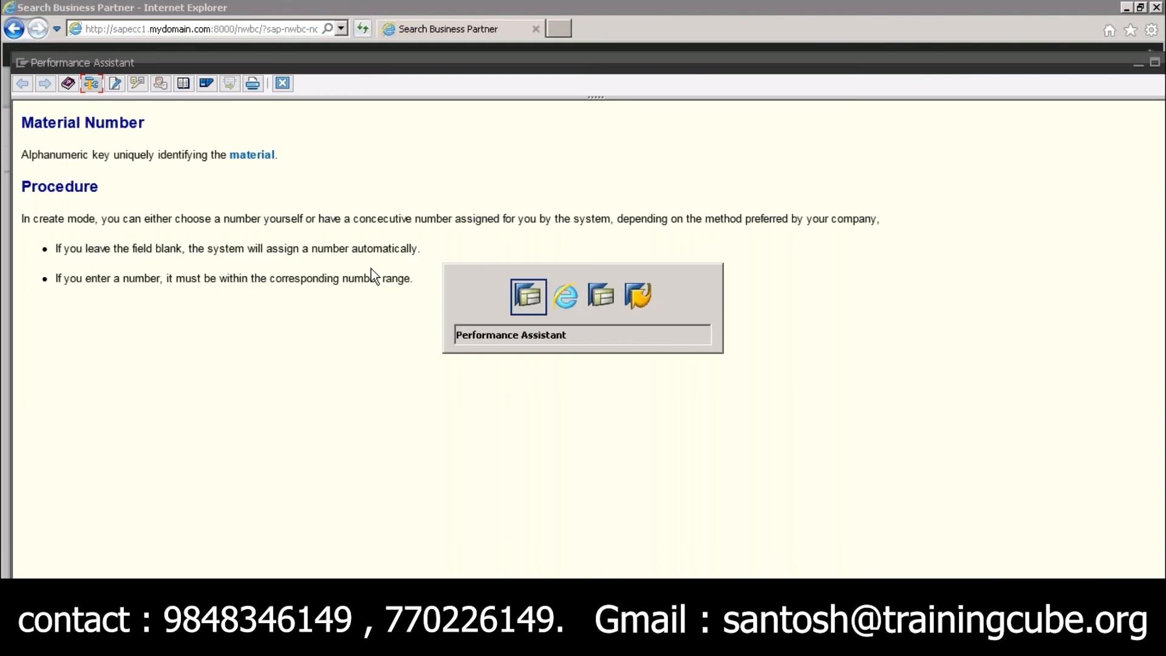
Switch to the slide show and draw check marks on the Floorplan Configuration and Form Component boxes
left_click(755, 14)
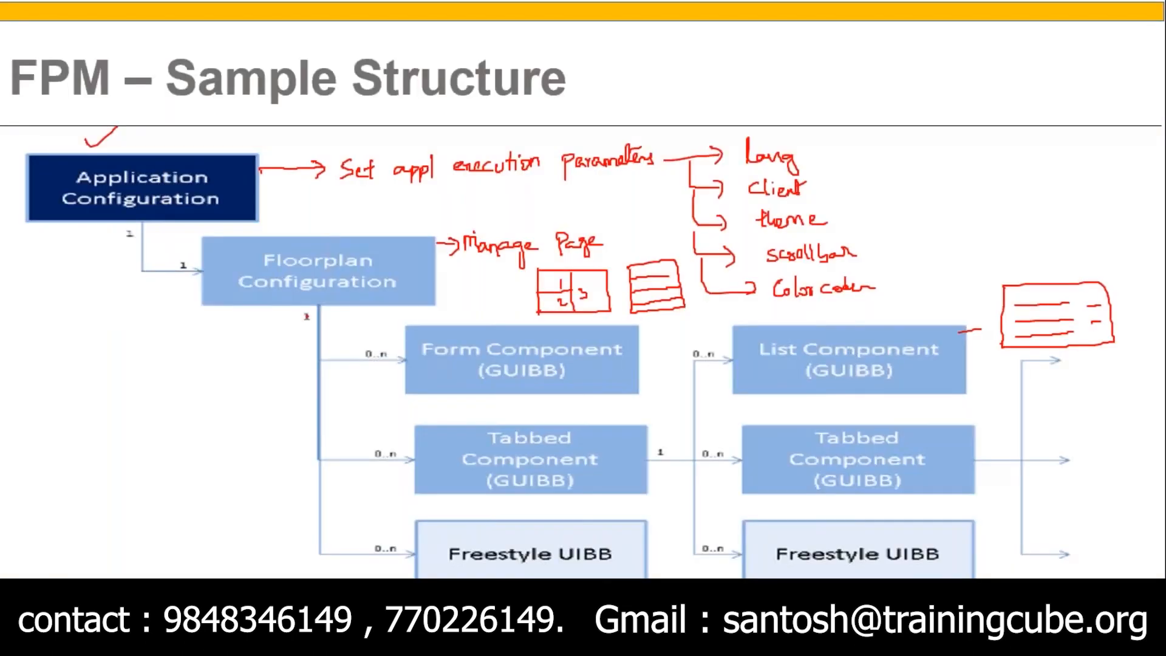
left_click_drag(272, 305, 296, 297)
left_click_drag(417, 382, 459, 363)
Return to the technical help, highlight the Current View details, and view the dialog maximized before closing it
key("alt+Tab")
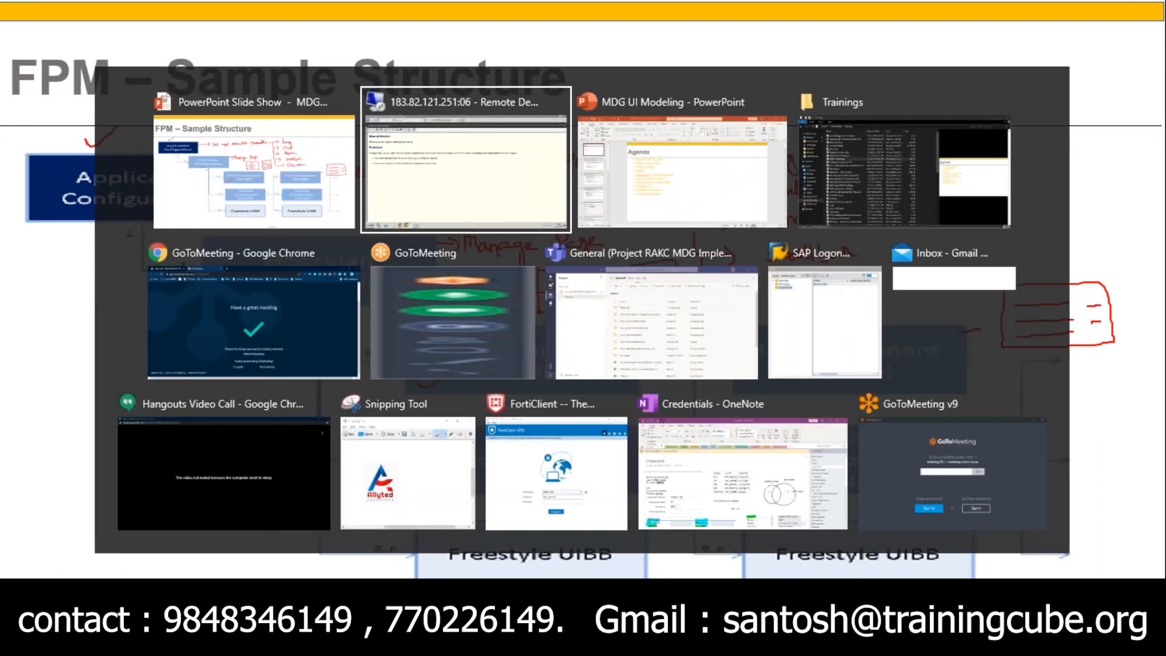
key("alt+Tab")
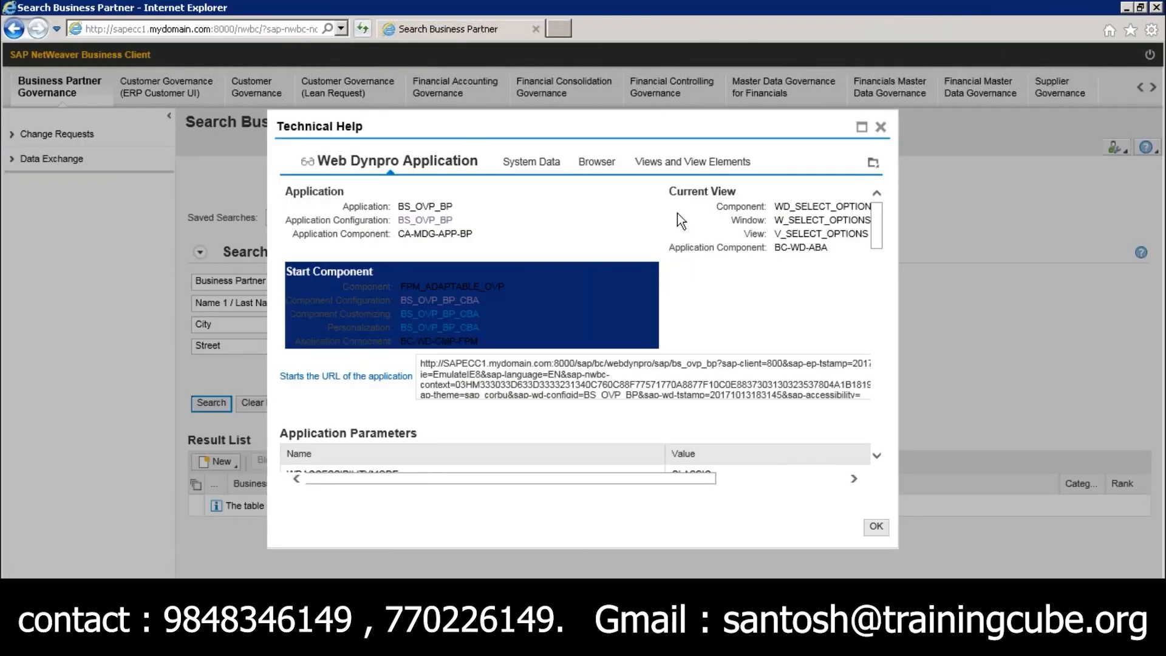
left_click_drag(674, 191, 820, 247)
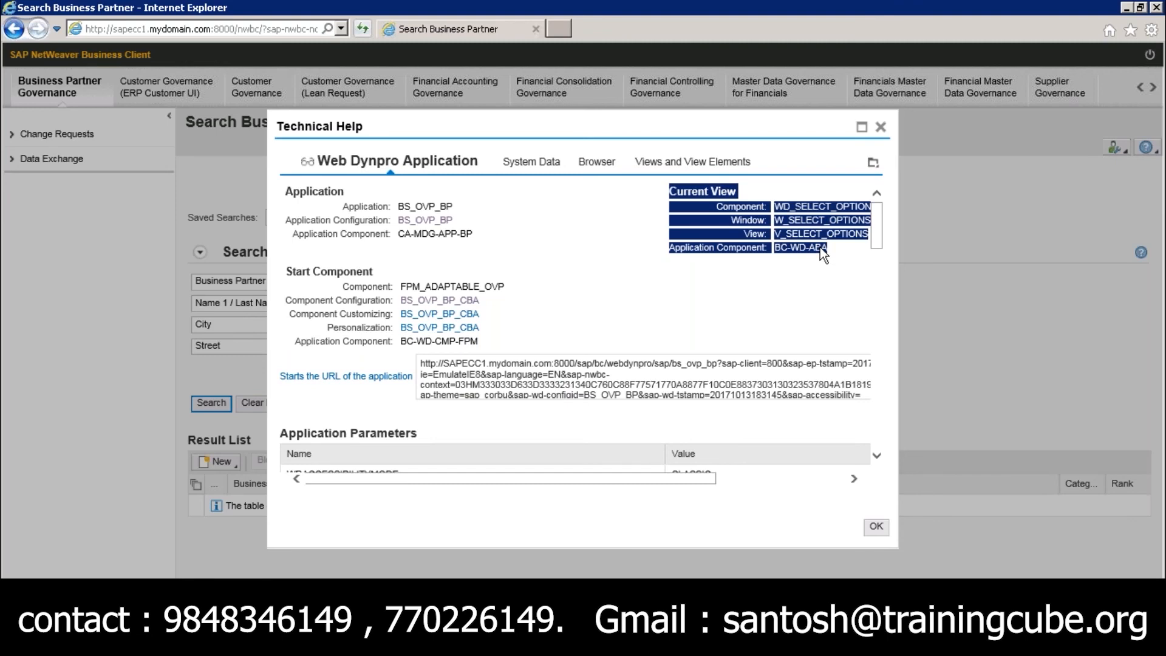
left_click(861, 127)
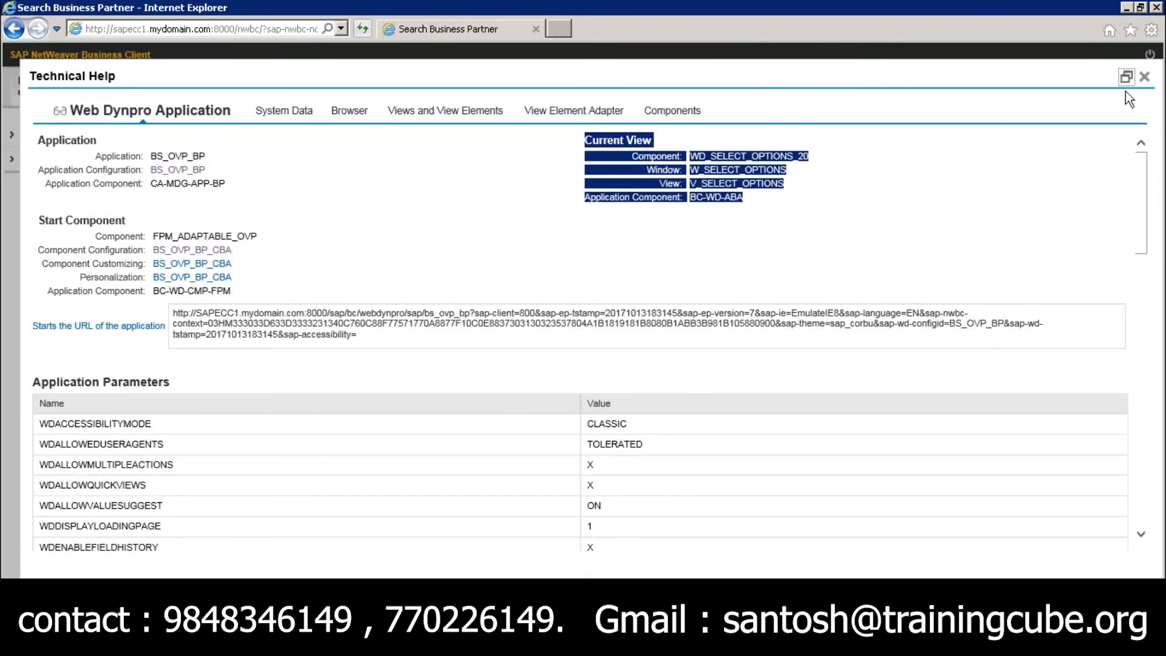
left_click(1144, 77)
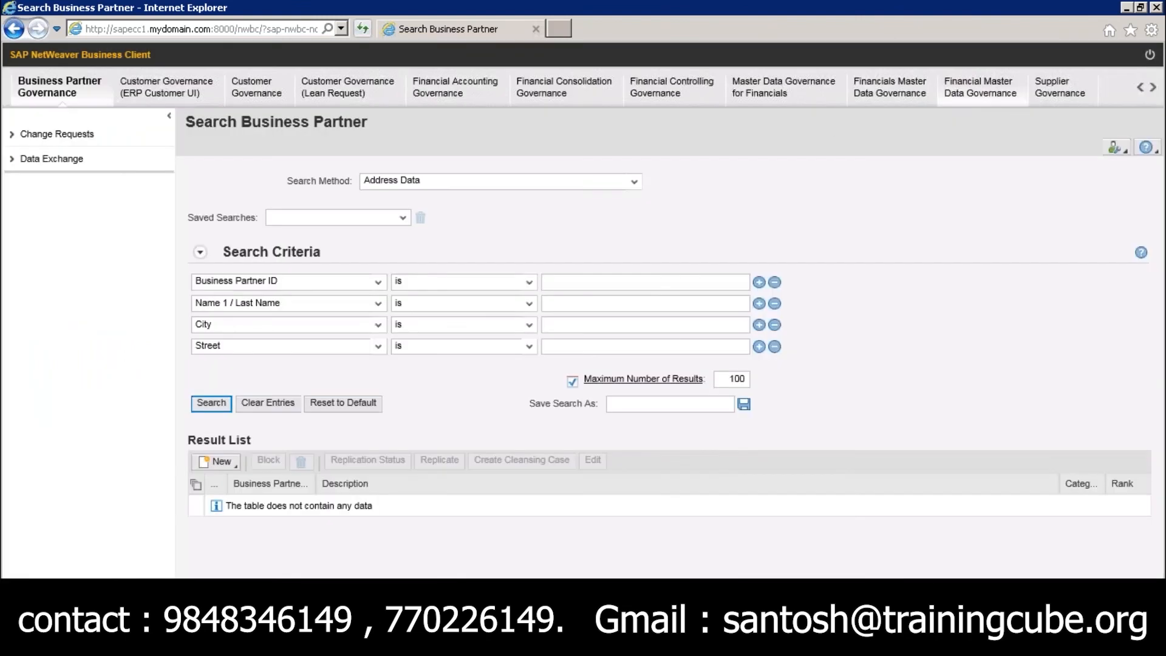
Open application configuration BS_OVP_BP from the search page's technical help, and highlight the application name in the help dialog
right_click(800, 245)
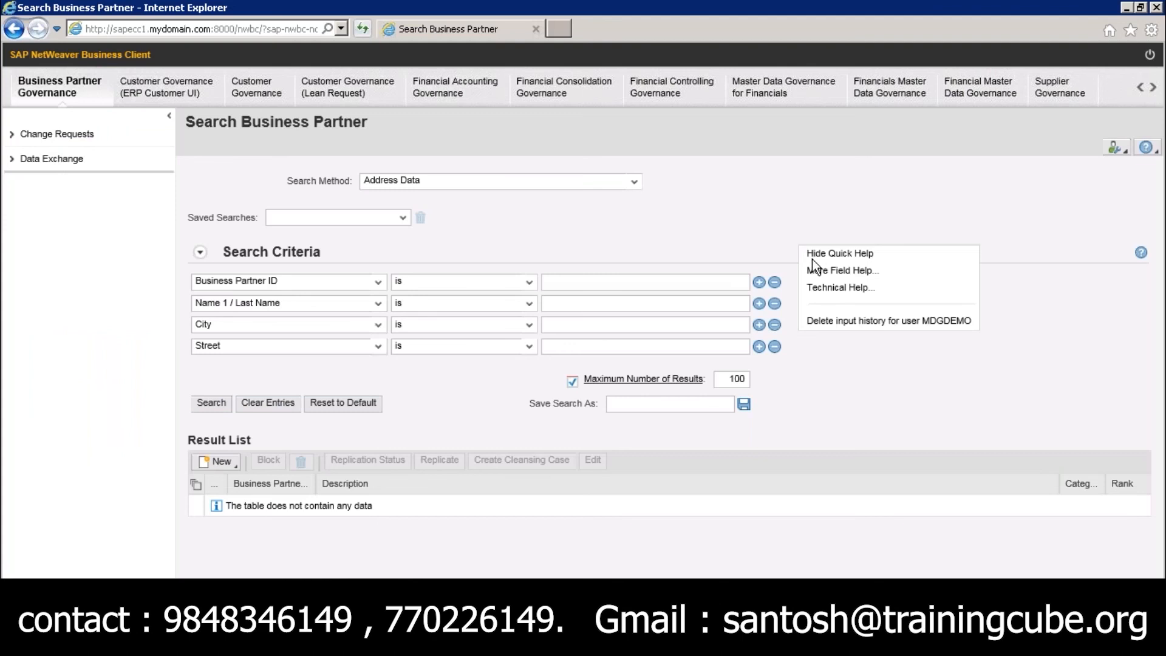
left_click(827, 287)
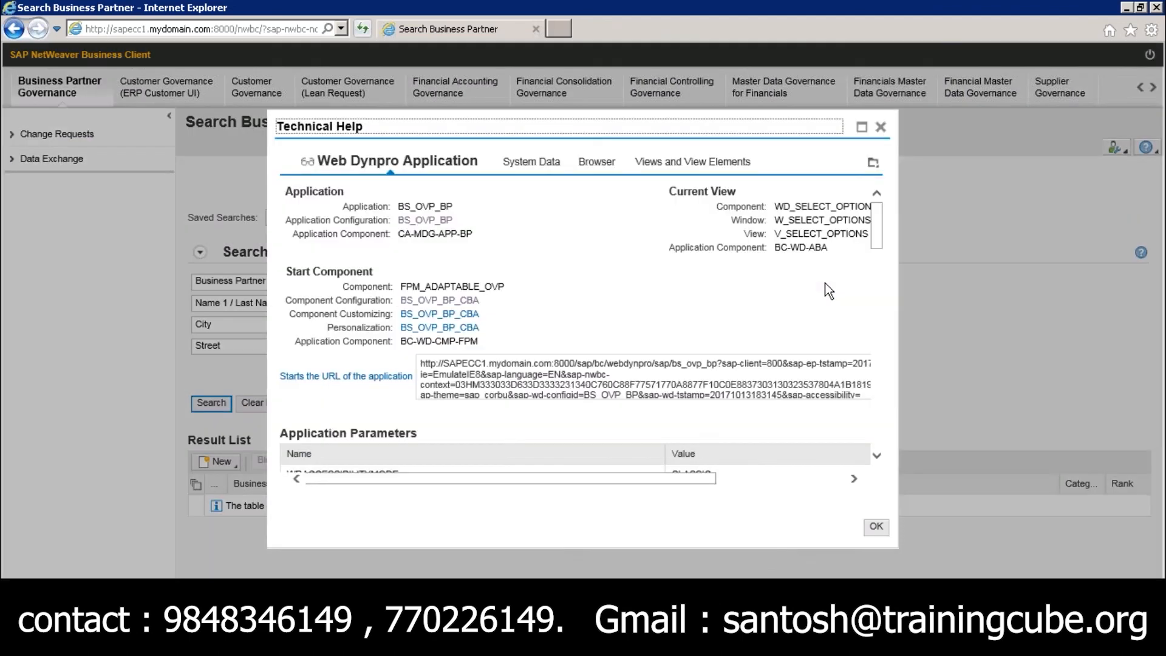
left_click(425, 220)
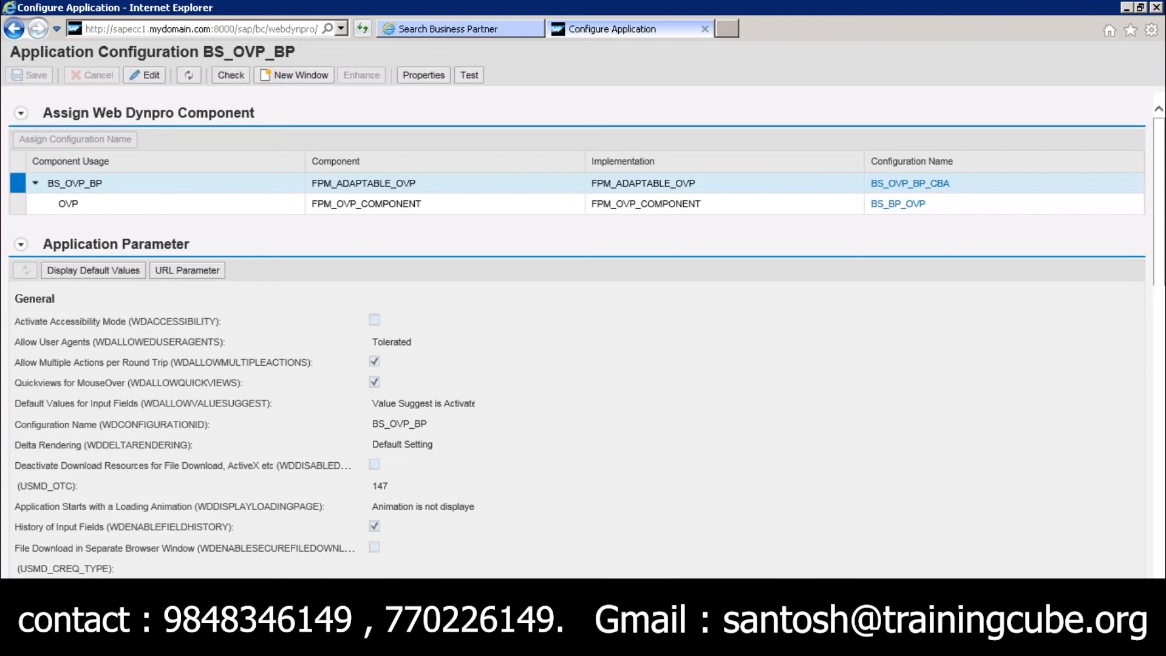
left_click(505, 27)
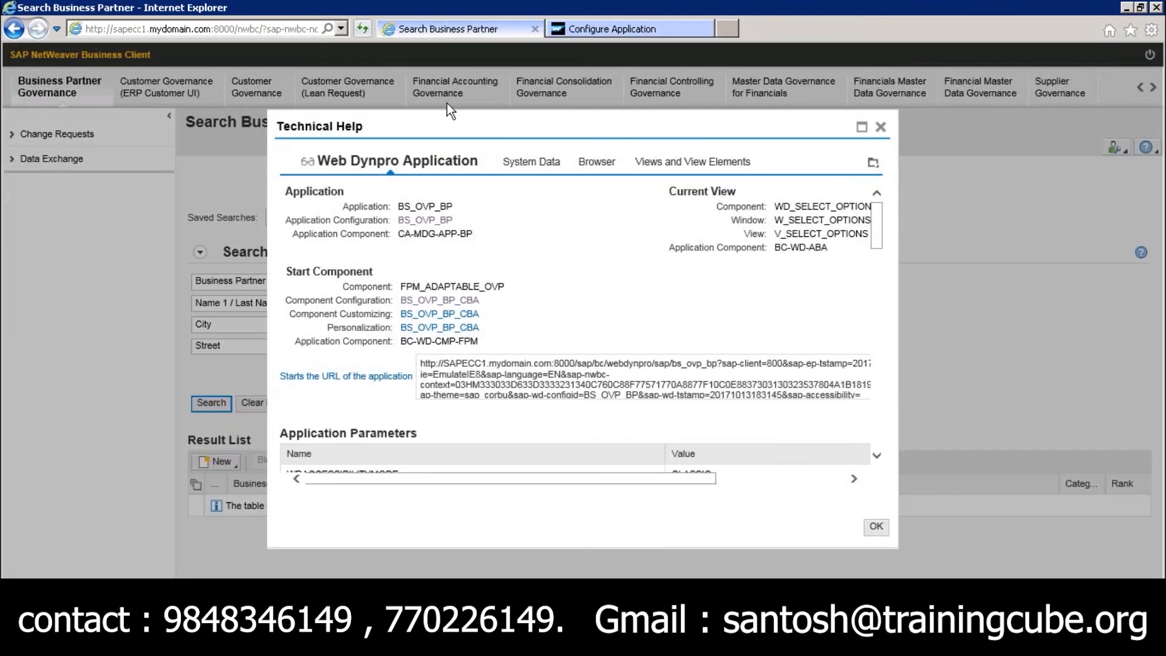
left_click_drag(399, 210, 463, 213)
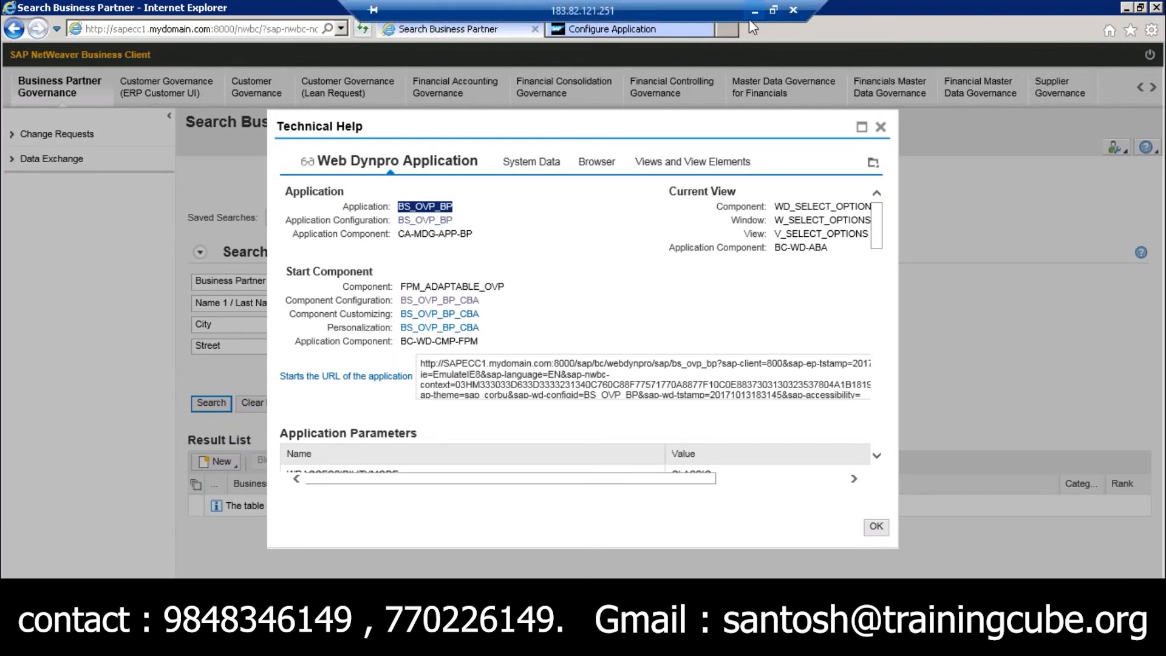
Switch to the slide show, advance to MDG UI Structure and mark the application, adaptable OVP and OVP configuration levels
left_click(754, 11)
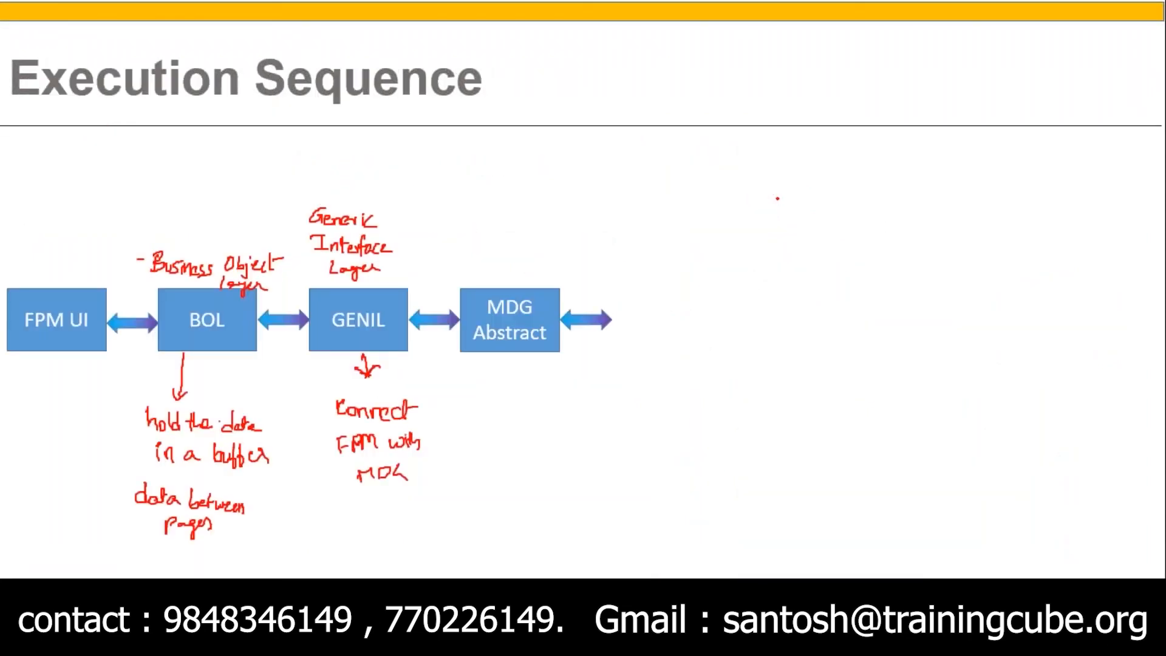
key("Right")
key("Right")
key("Right")
key("Right")
key("Right")
key("Right")
key("Right")
key("Right")
key("Right")
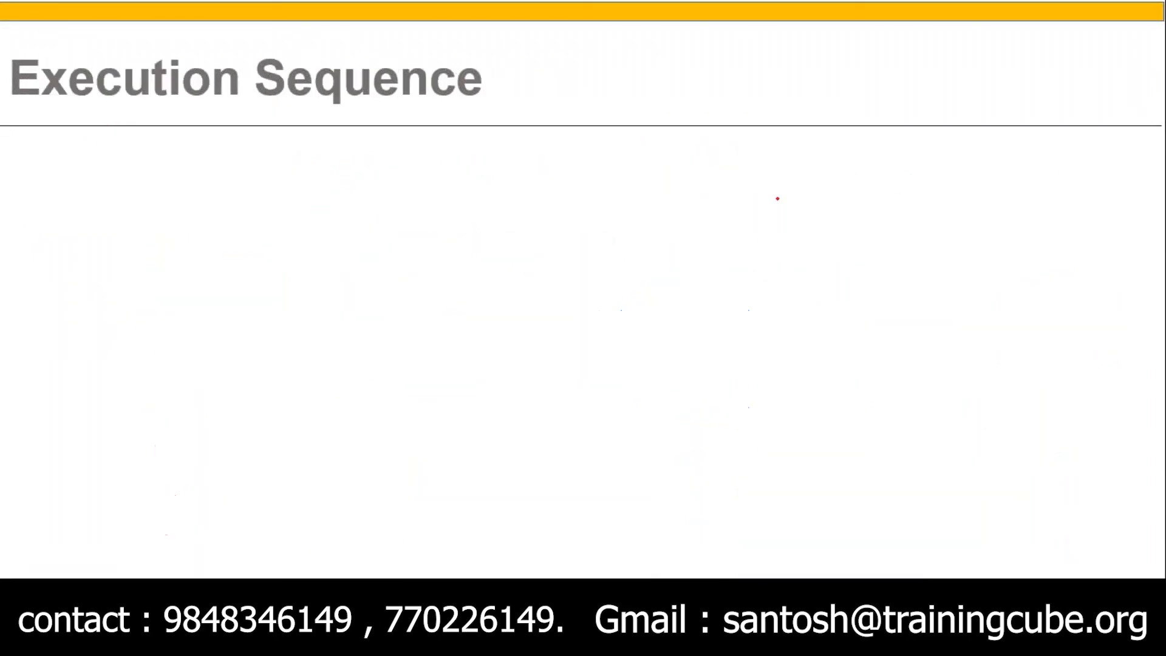
key("Right")
key("Right")
key("Right")
key("Right")
key("Right")
key("Right")
key("Right")
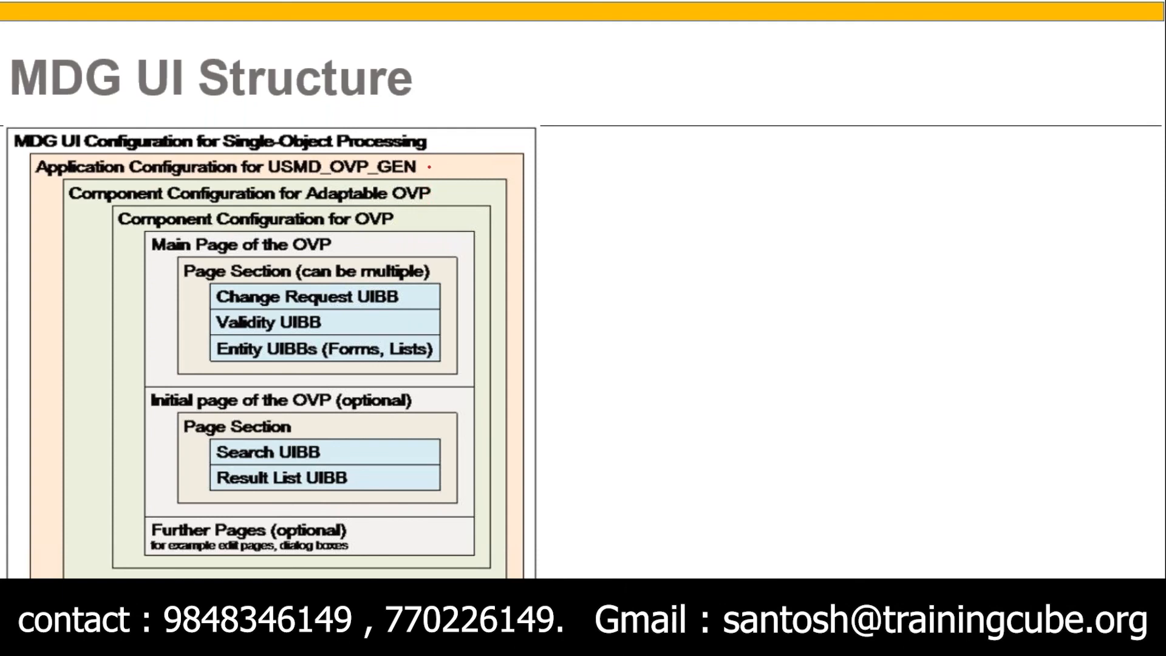
left_click_drag(425, 166, 460, 161)
left_click_drag(439, 194, 478, 190)
left_click_drag(443, 223, 476, 219)
Return to the BS_OVP_BP application configuration in the browser, highlight its title and examine the general application parameters
key("alt+Tab")
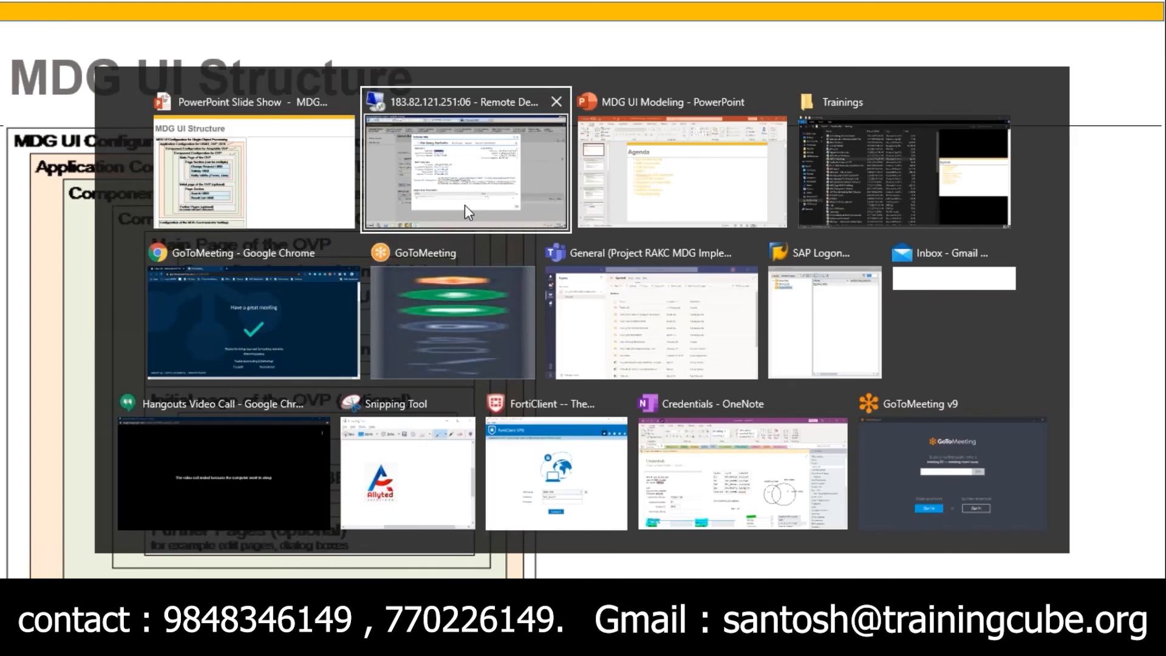
left_click(465, 206)
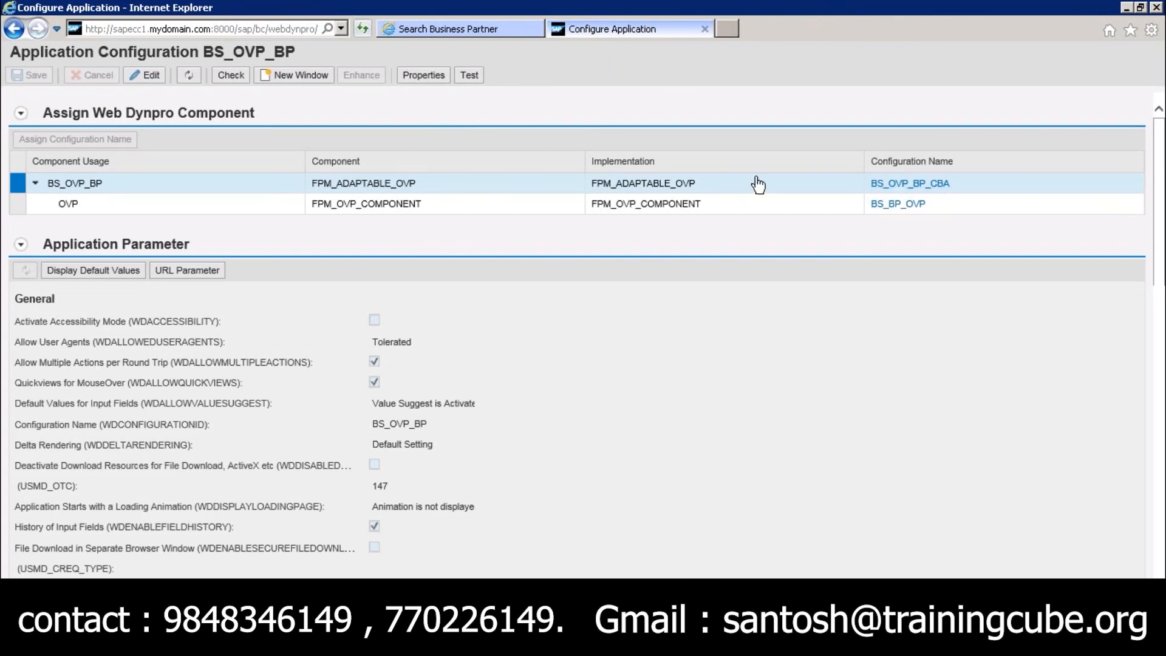
left_click_drag(10, 49, 285, 57)
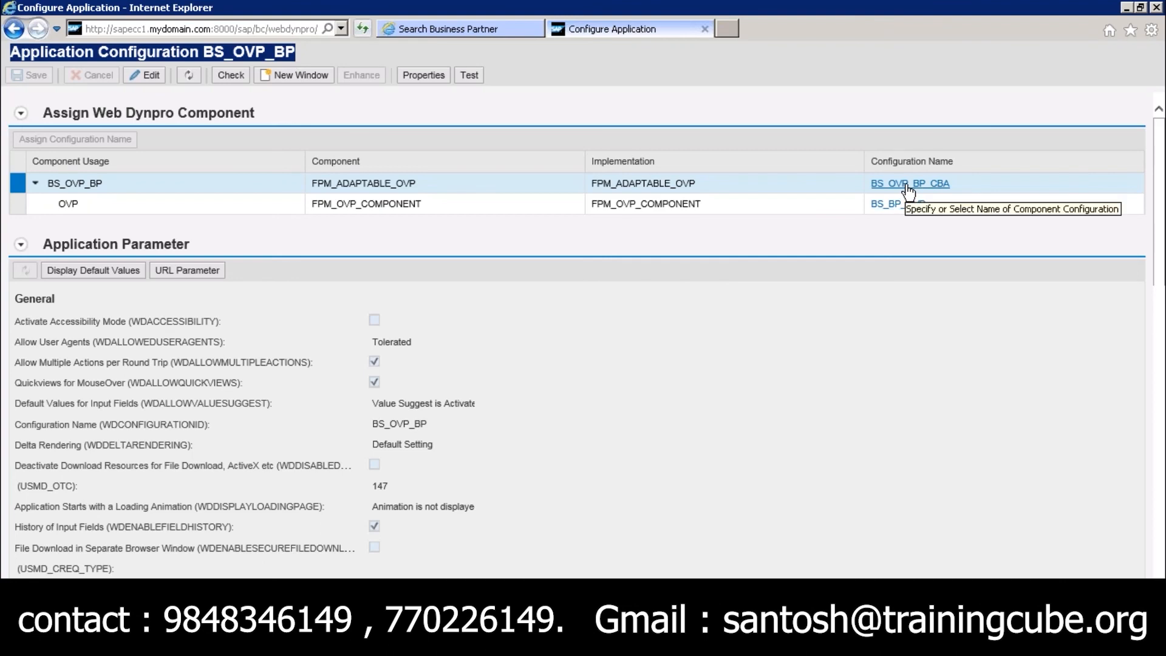
left_click_drag(1160, 203, 1149, 241)
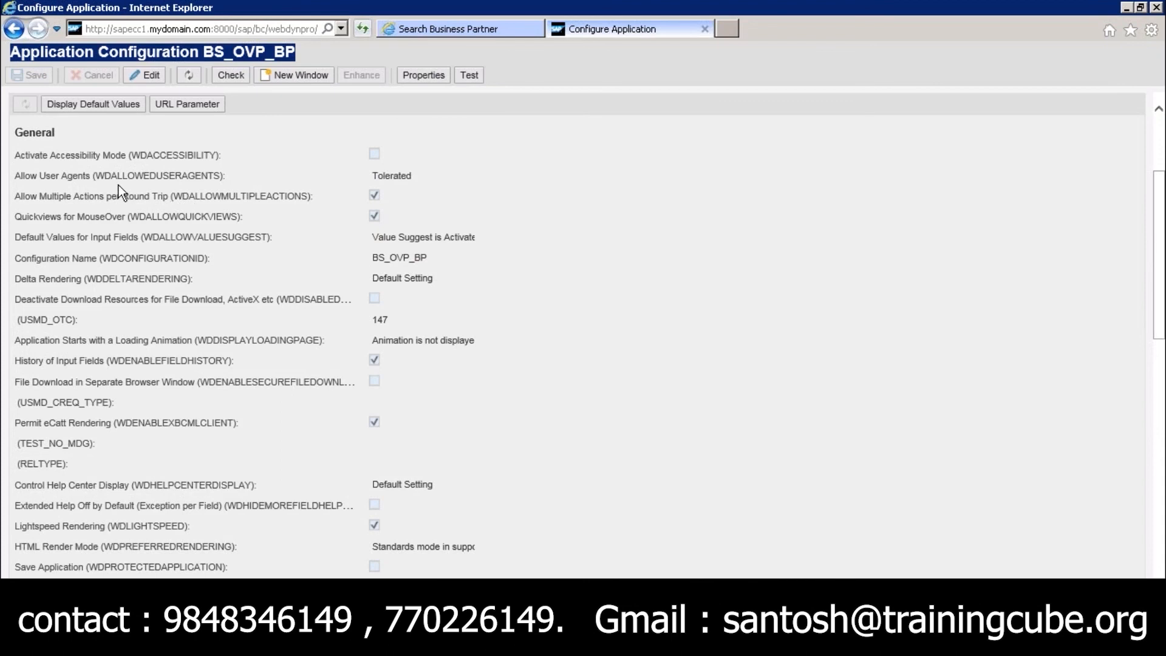
Examine the BS_OVP_BP application parameters, highlighting Quickviews for MouseOver, Configuration Name, HTML Render Mode and MDG_HC_COLOR_UNSAVED
left_click_drag(26, 196, 91, 226)
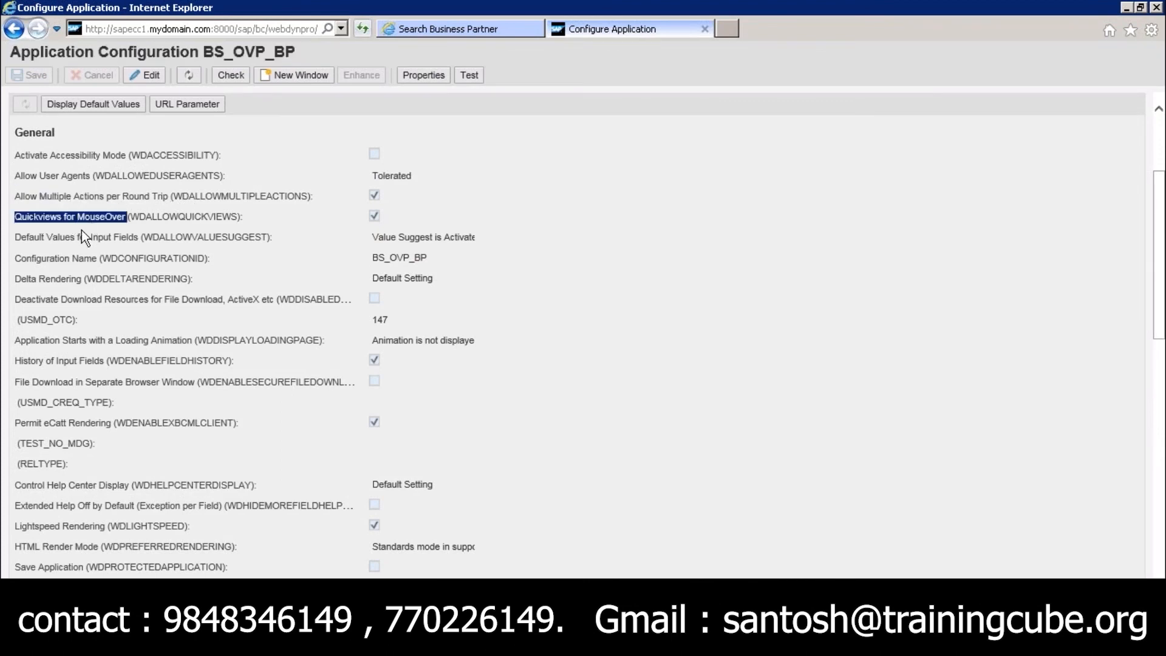
left_click_drag(28, 258, 83, 258)
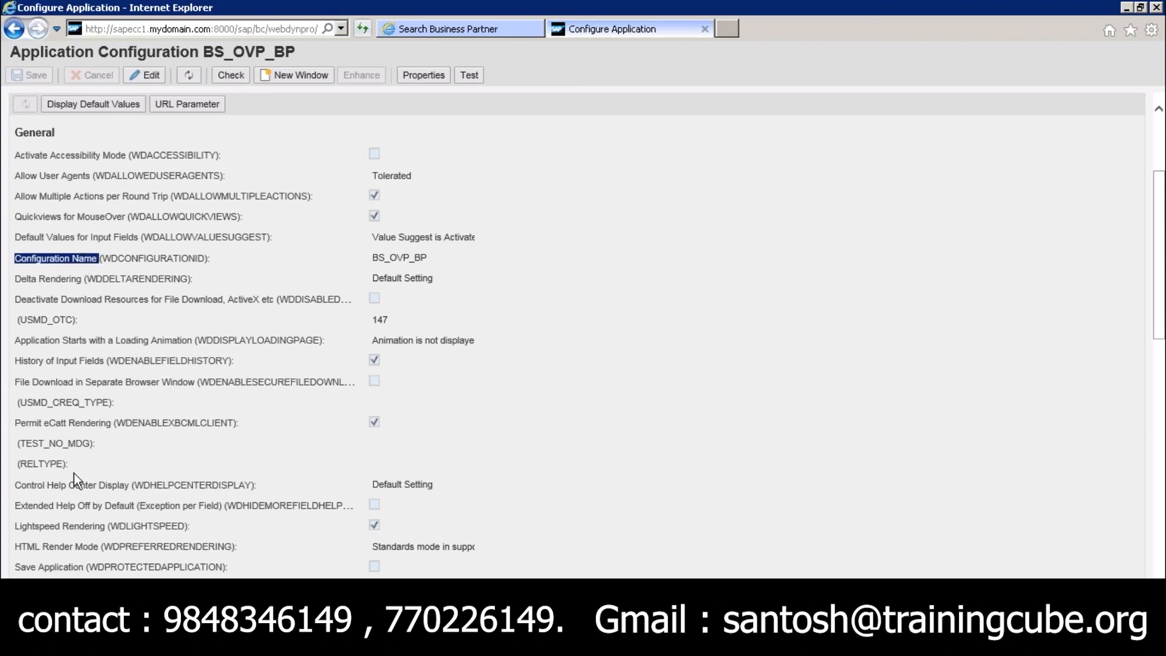
left_click(64, 520)
left_click_drag(22, 547, 114, 547)
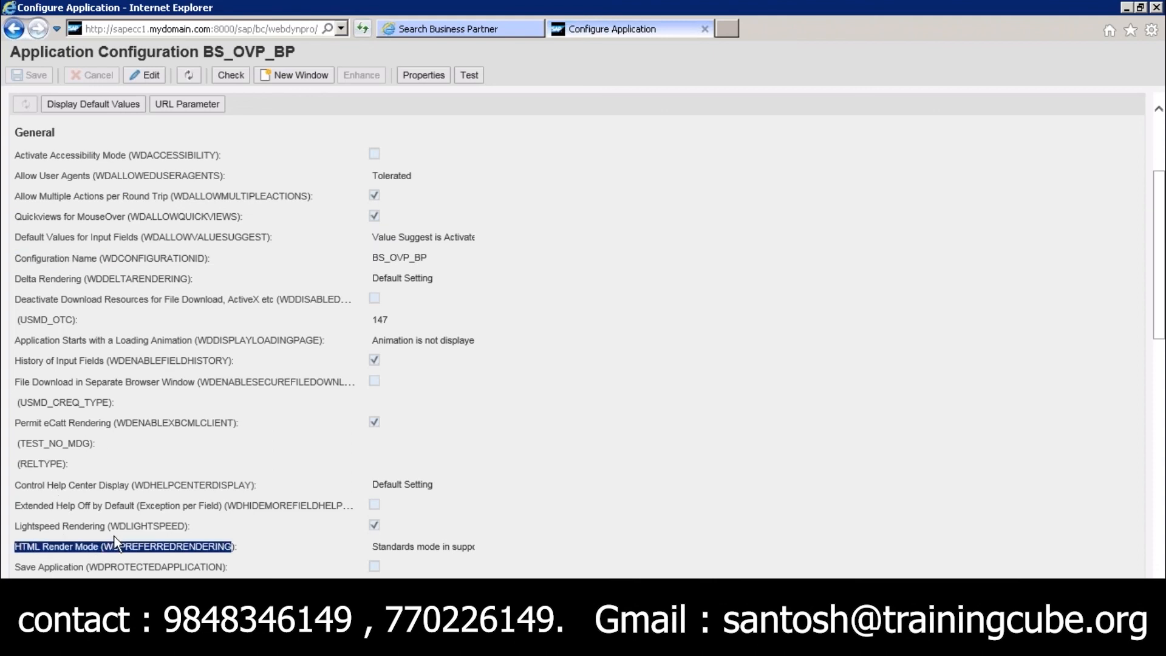
scroll(107, 547, "down", 6)
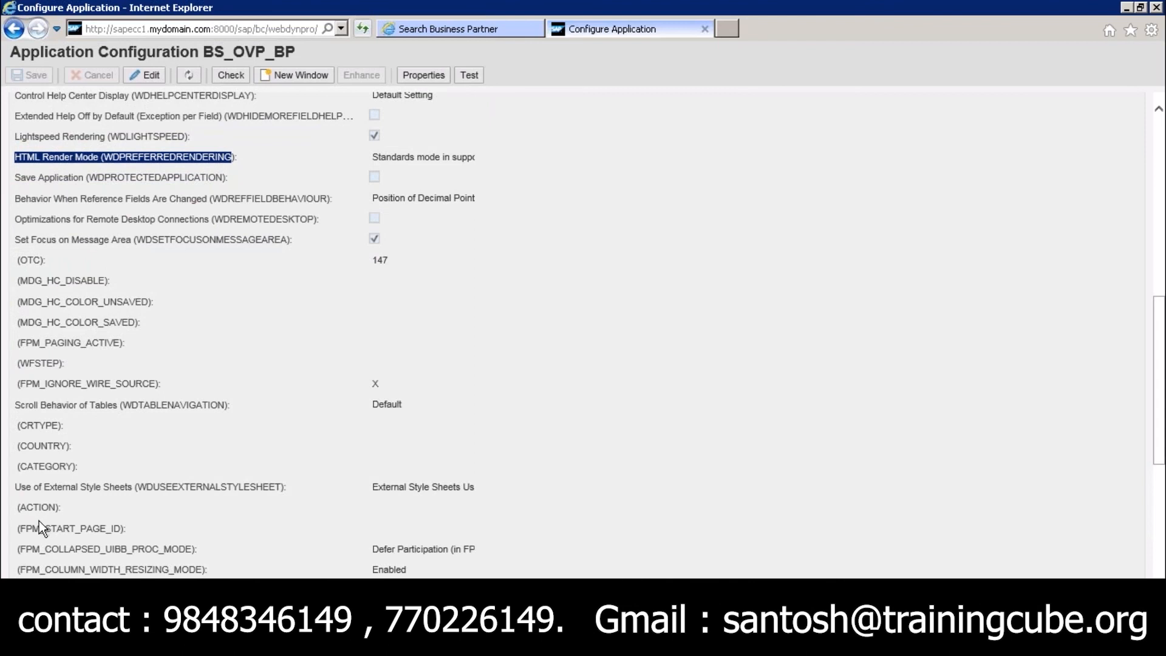
left_click_drag(24, 304, 122, 300)
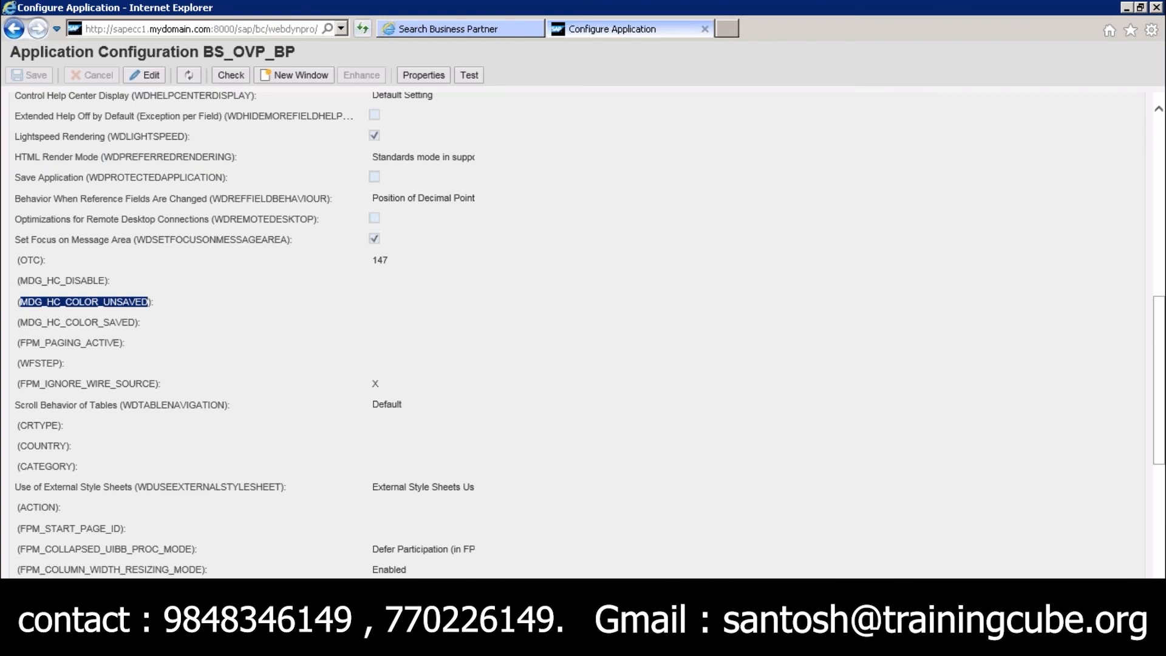
left_click(149, 303)
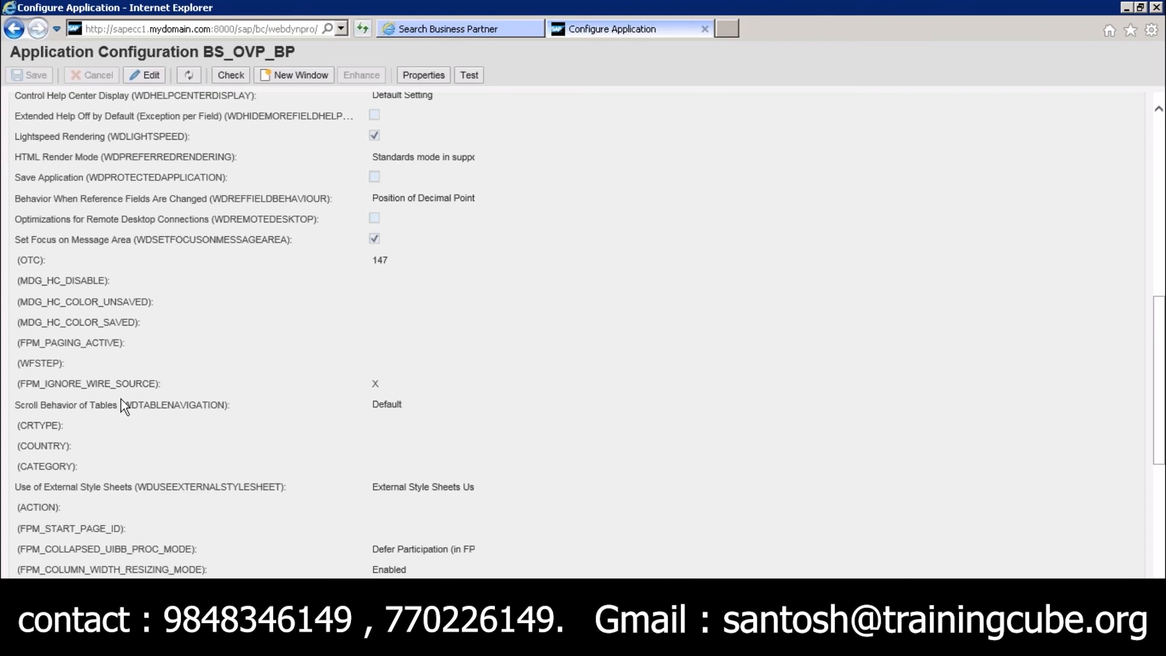
left_click(38, 441)
Open the BS_BP_OVP component configuration assigned to the OVP component usage in display mode
left_click(1162, 135)
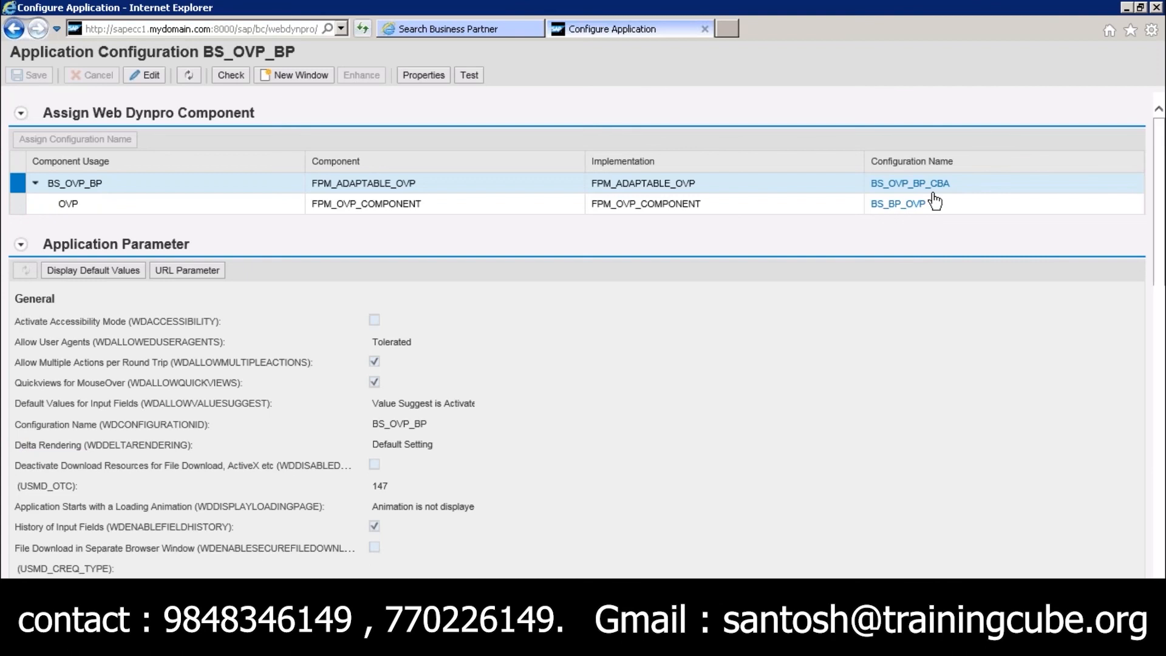
left_click(911, 205)
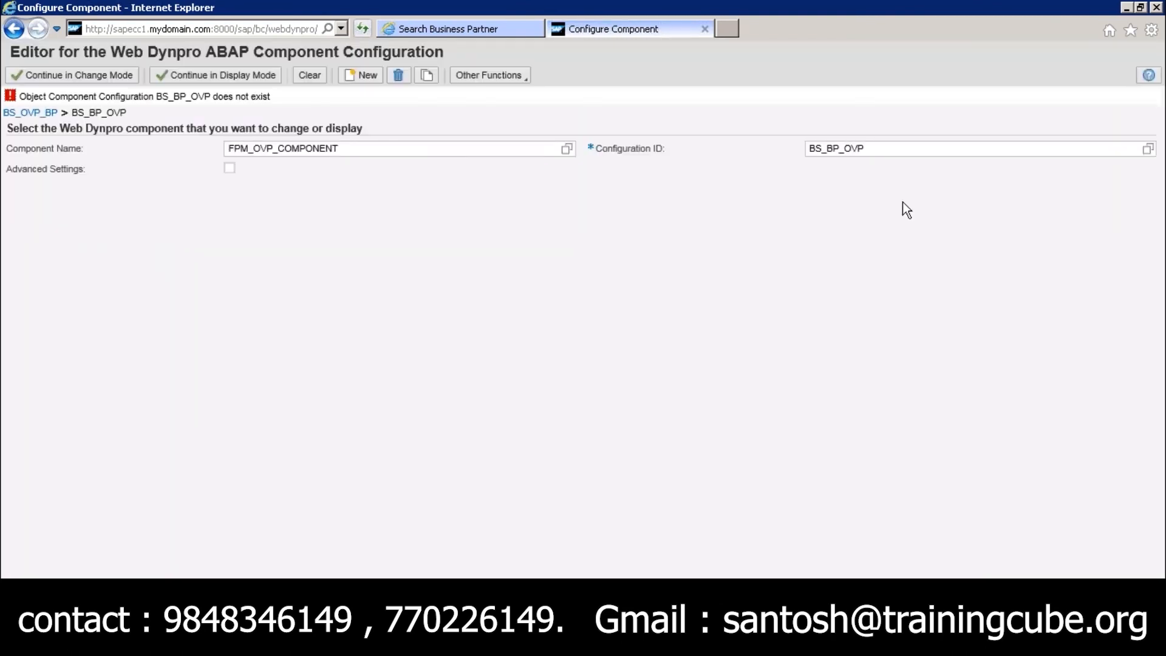
left_click(216, 75)
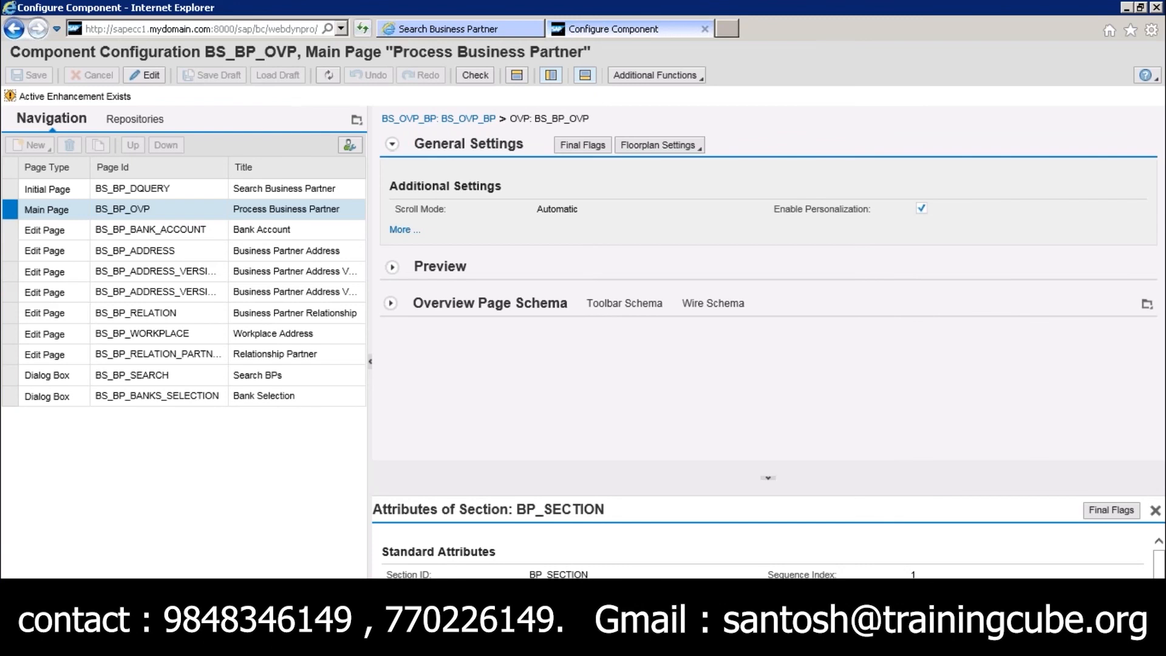
Switch to the MDG UI Structure slide, tick the main, initial and further pages, and circle "optional" beside the initial page
key("alt+Tab")
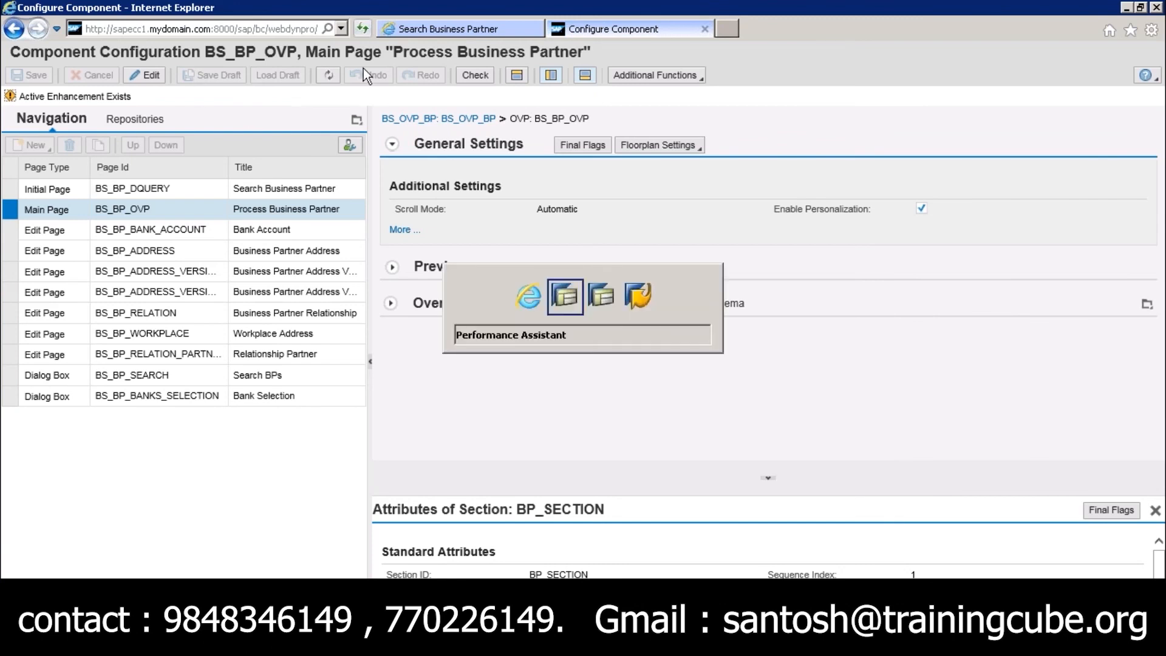
key("alt+shift+Tab")
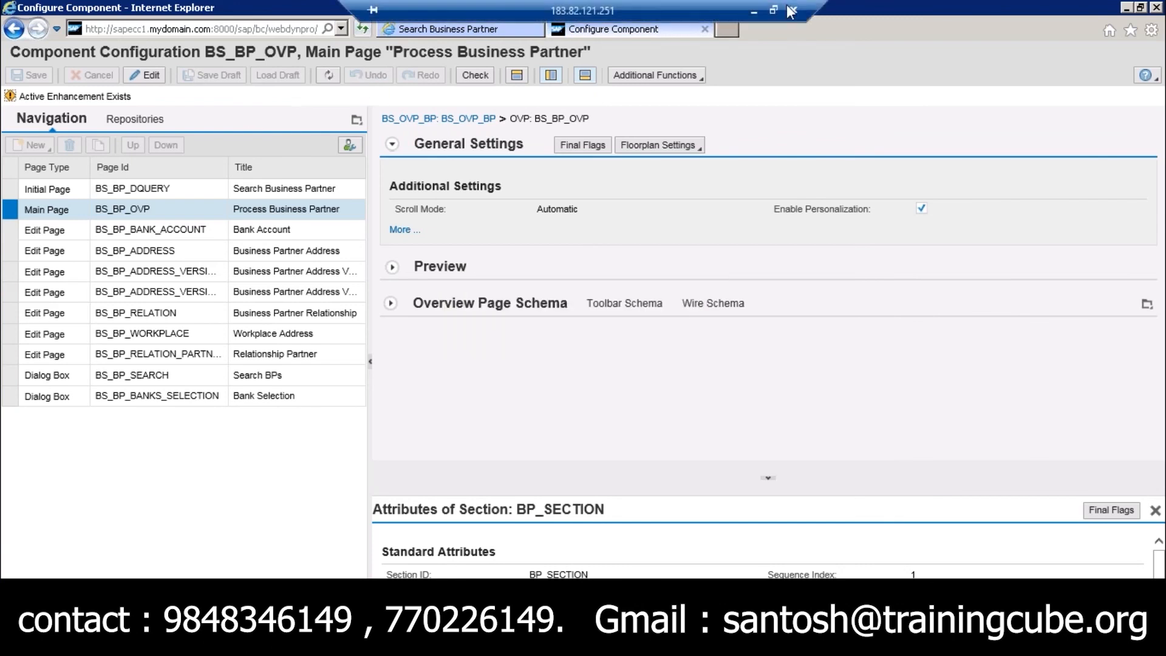
left_click(774, 11)
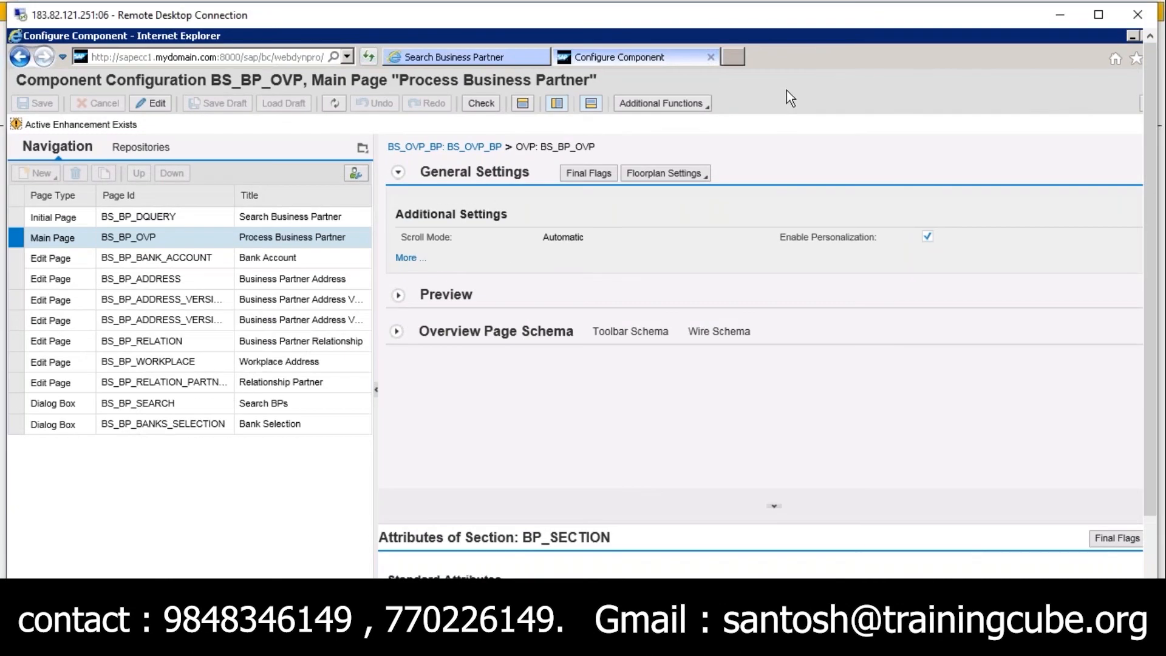
key("alt+Tab")
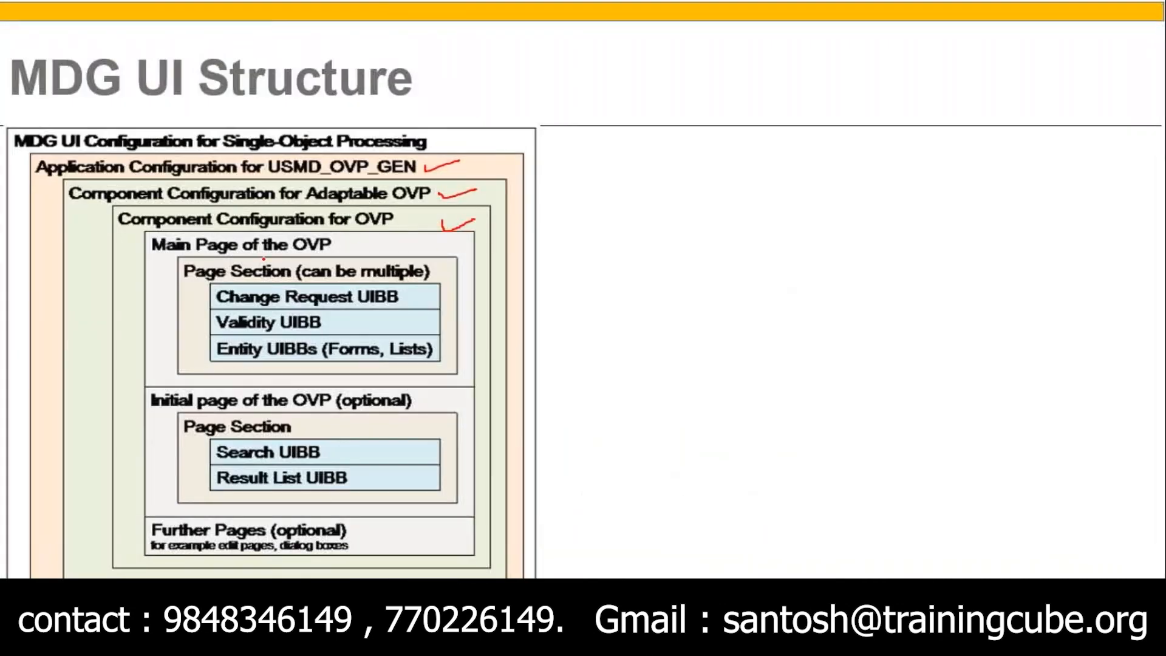
left_click_drag(153, 263, 171, 254)
left_click_drag(159, 415, 190, 395)
left_click_drag(152, 525, 173, 513)
mouse_move(339, 398)
left_mouse_down()
mouse_move(367, 381)
mouse_move(411, 390)
mouse_move(392, 418)
mouse_move(354, 418)
mouse_move(337, 389)
left_mouse_up()
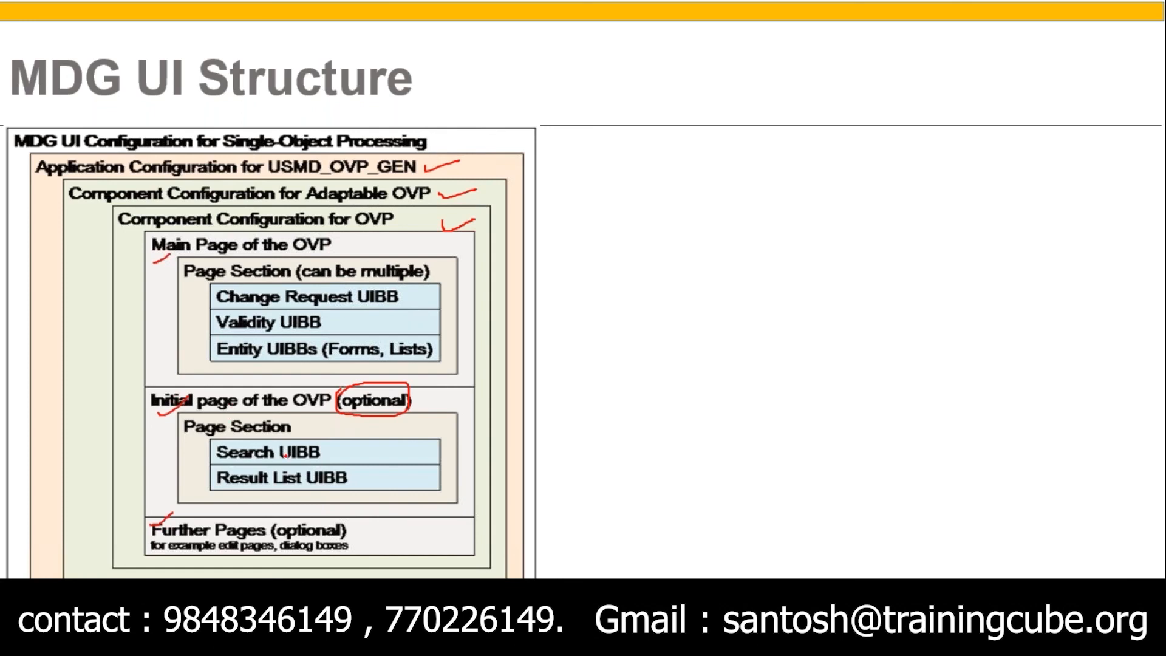
Return to the BS_BP_OVP configuration in the browser, select the initial page BS_BP_DQUERY and view its preview before collapsing it
key("alt+Tab")
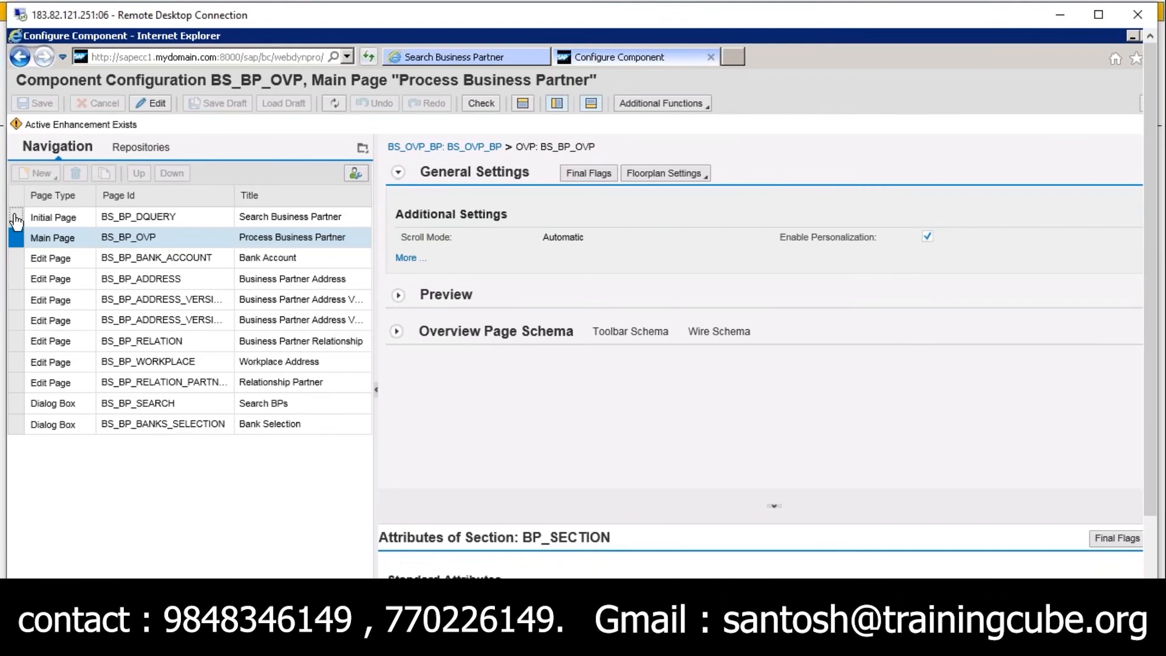
left_click(16, 218)
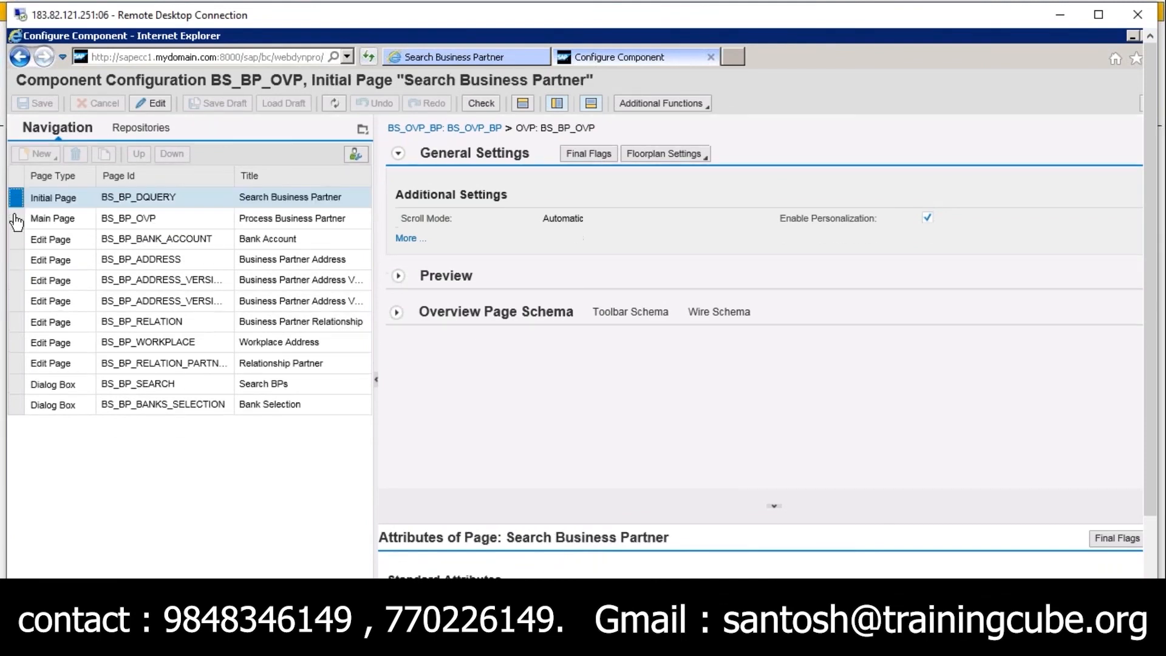
left_click(398, 276)
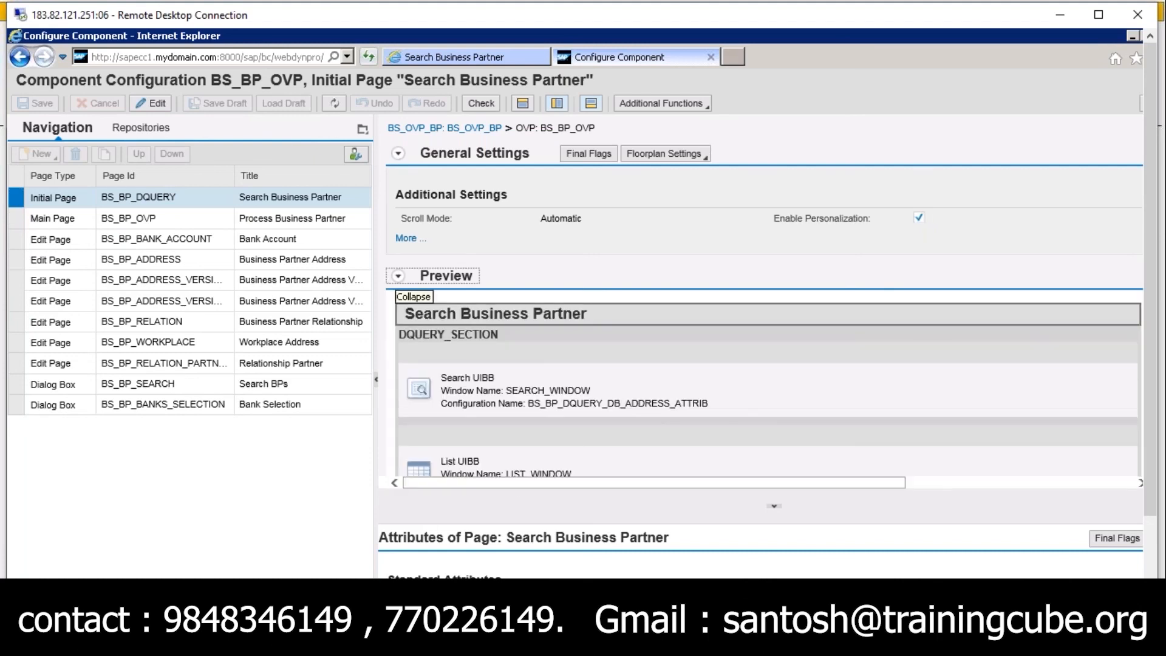
left_click(397, 276)
Expand the initial page's Overview Page Schema and inspect DQUERY_SECTION with its Search Criteria and Search Result UIBBs
left_click(397, 312)
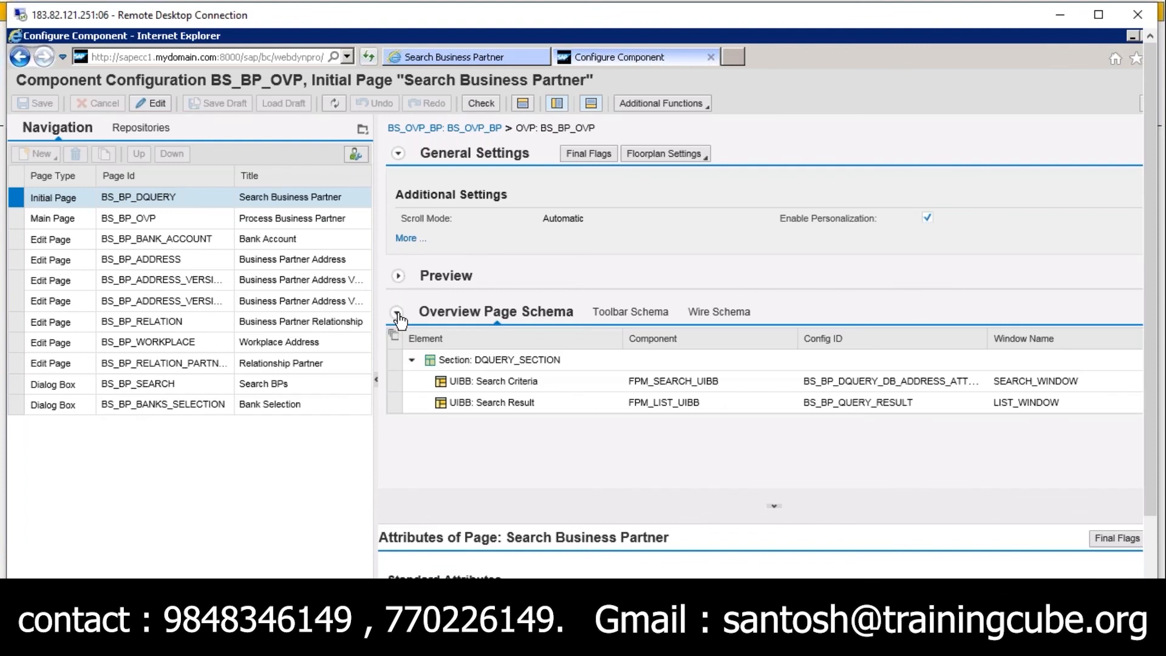
left_click(401, 381)
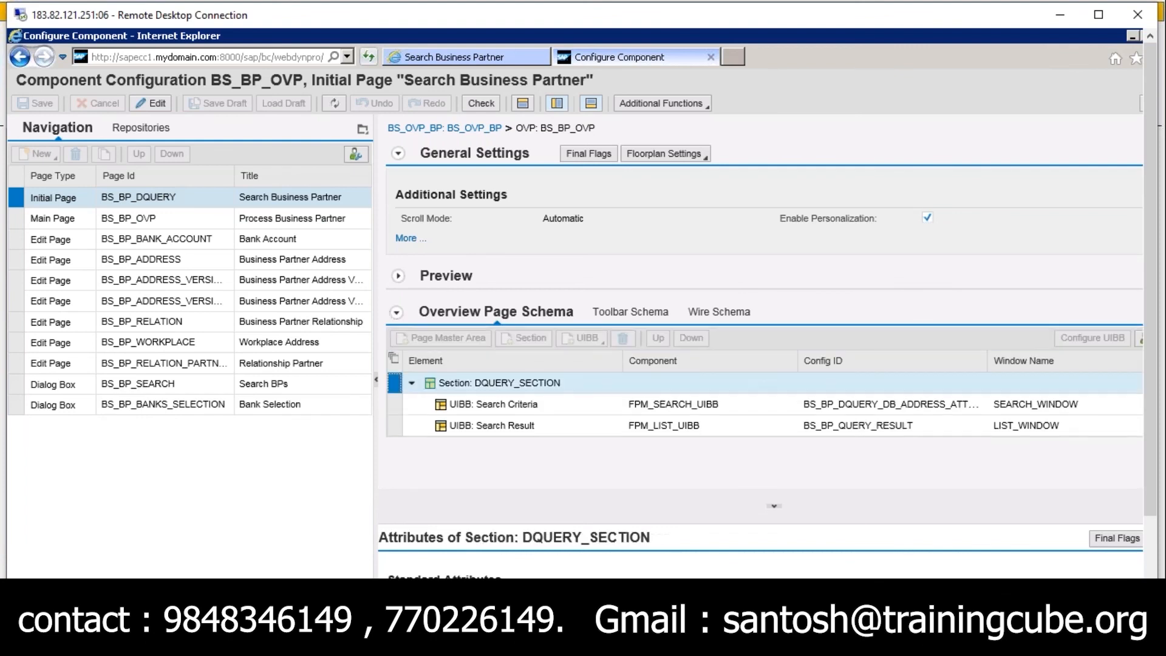
left_click(401, 406)
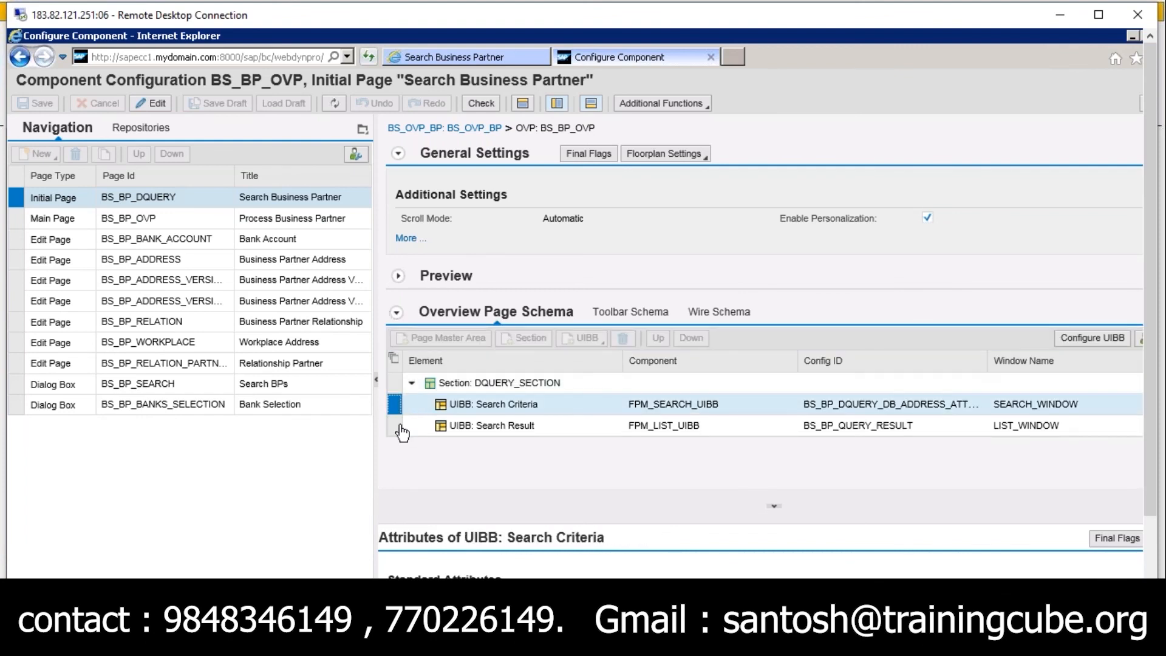
left_click(400, 426)
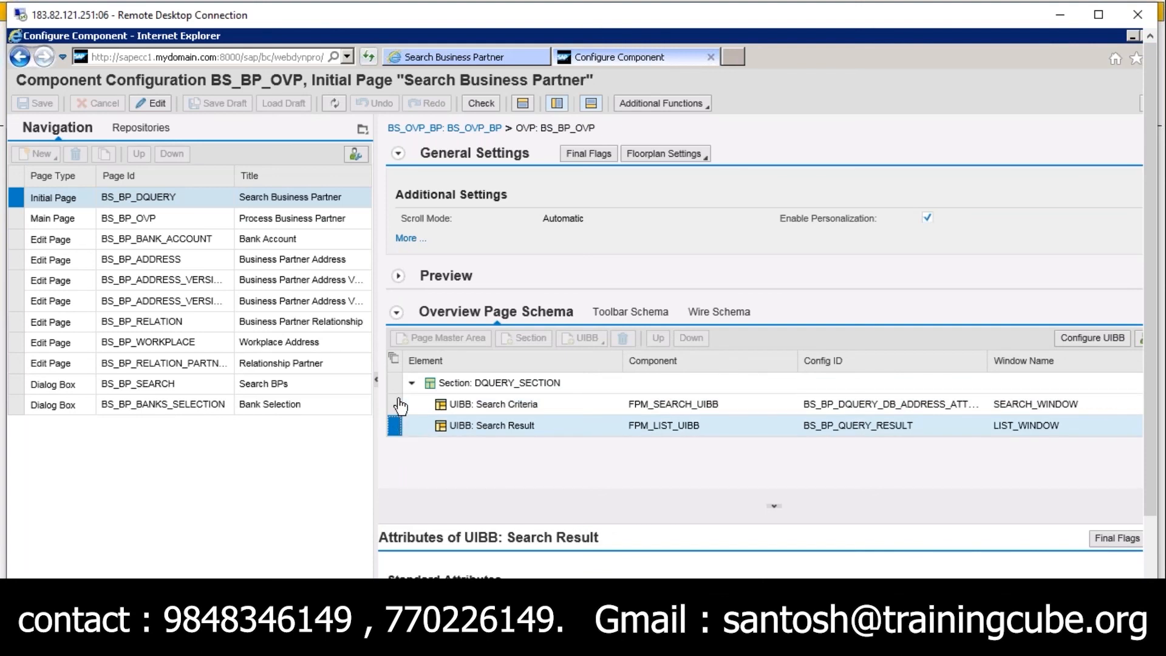
left_click(399, 404)
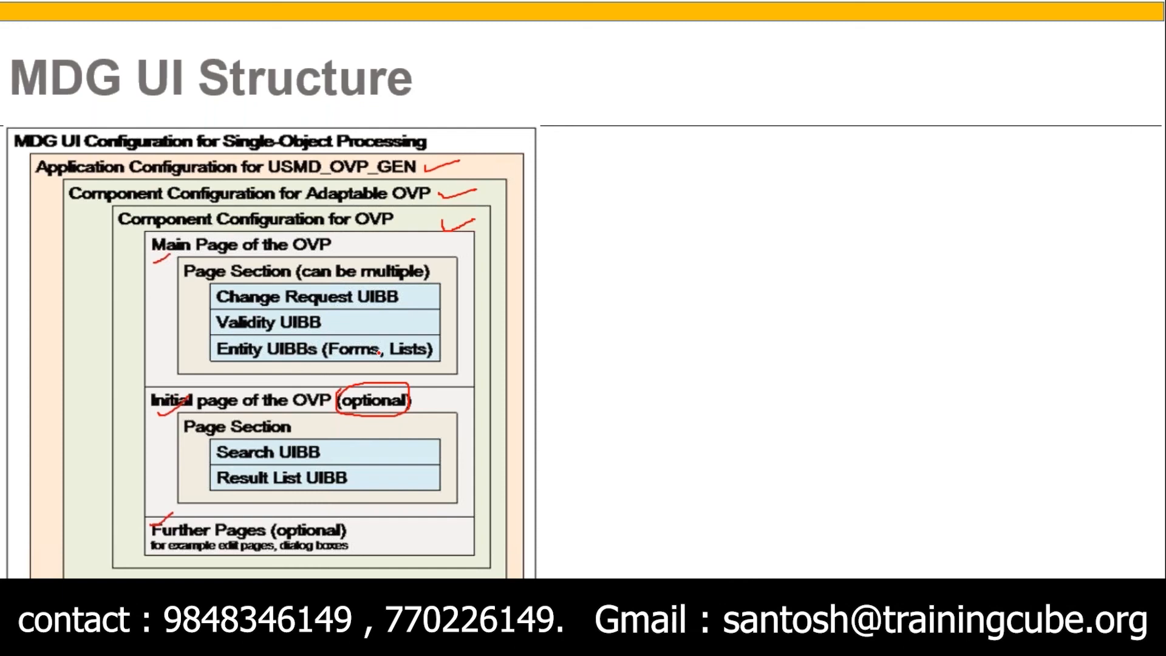
Return to the component configuration from the slide and examine the main page BS_BP_OVP by expanding both sections' UIBBs
key("alt+Tab")
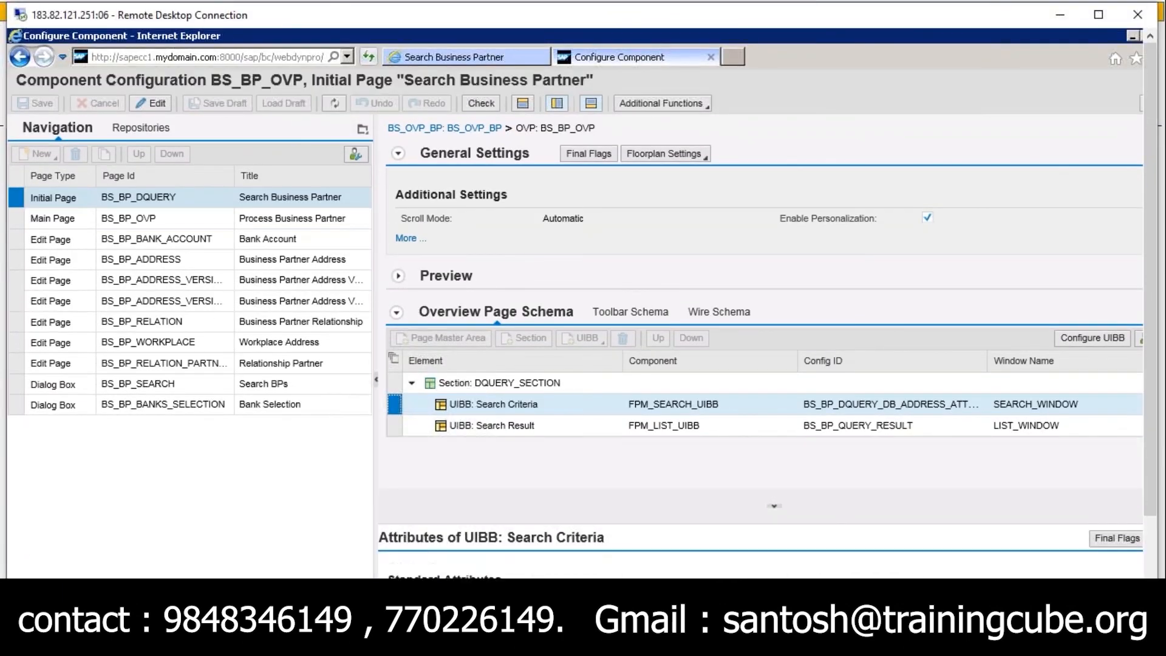
left_click(20, 220)
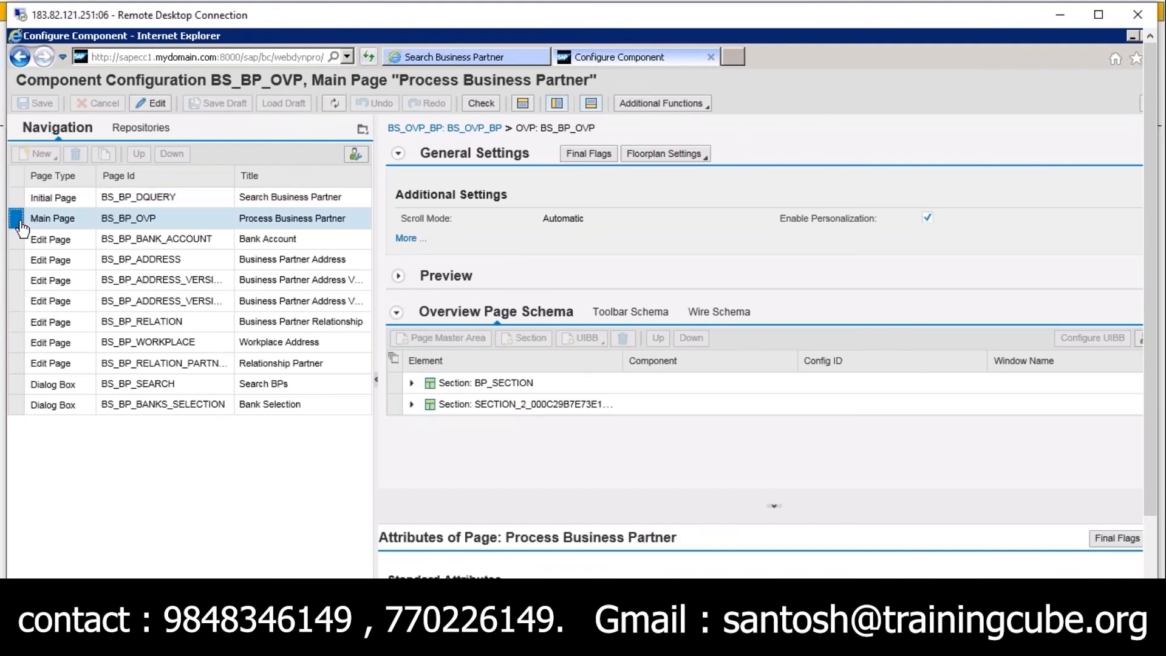
left_click(411, 404)
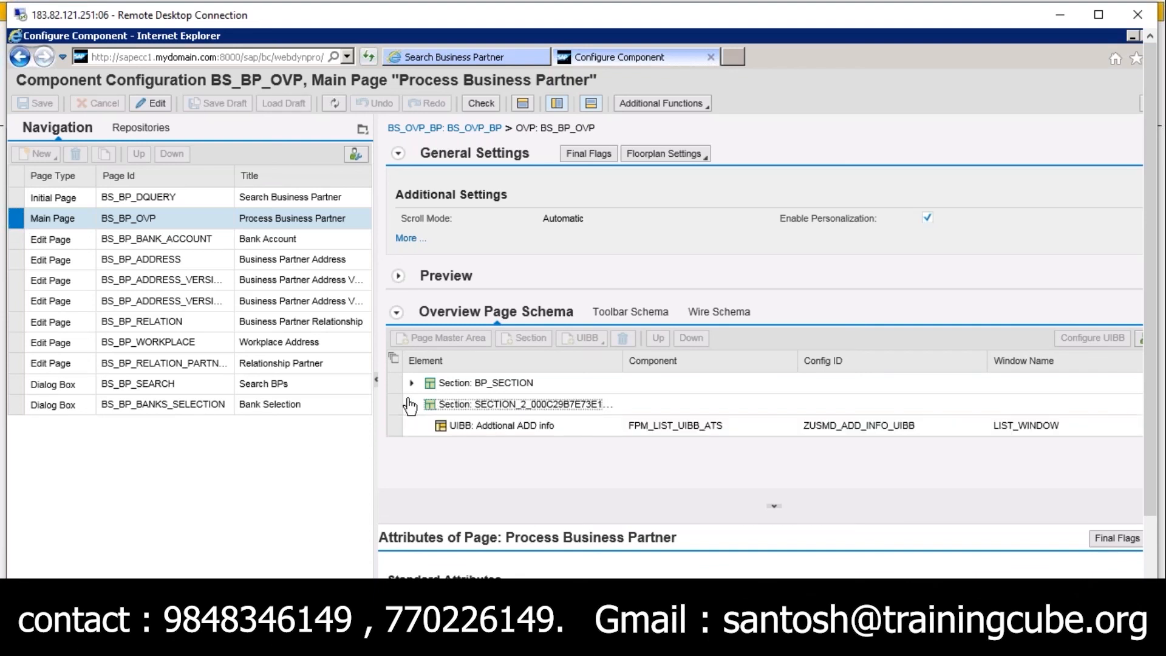
left_click(412, 385)
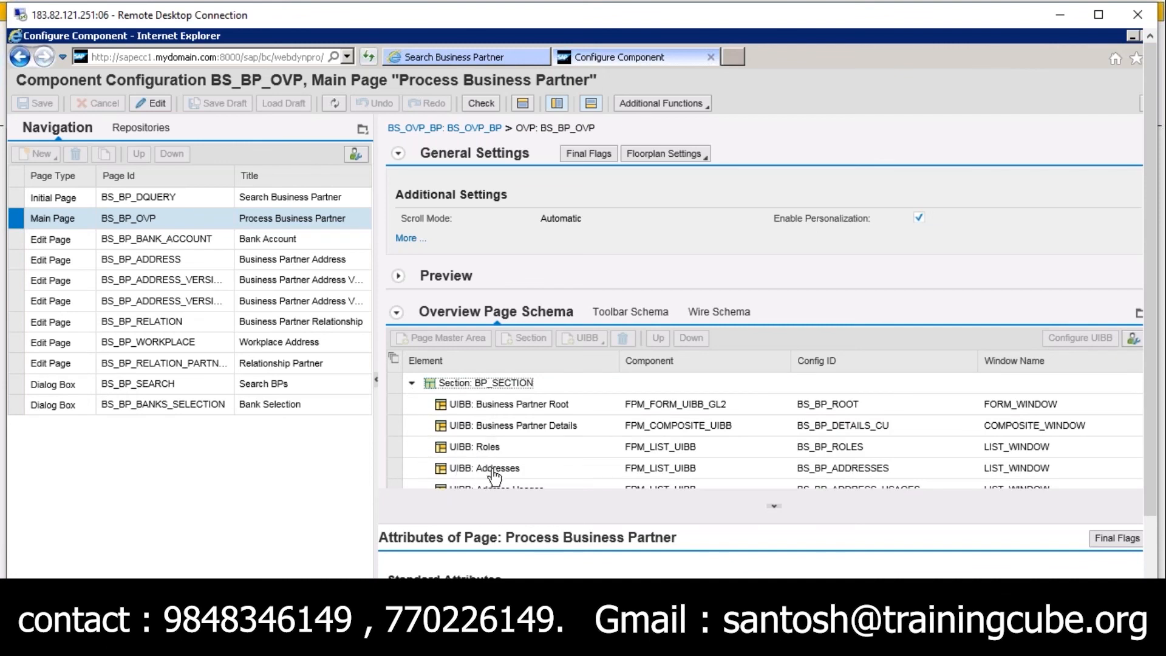
scroll(779, 467, "down", 3)
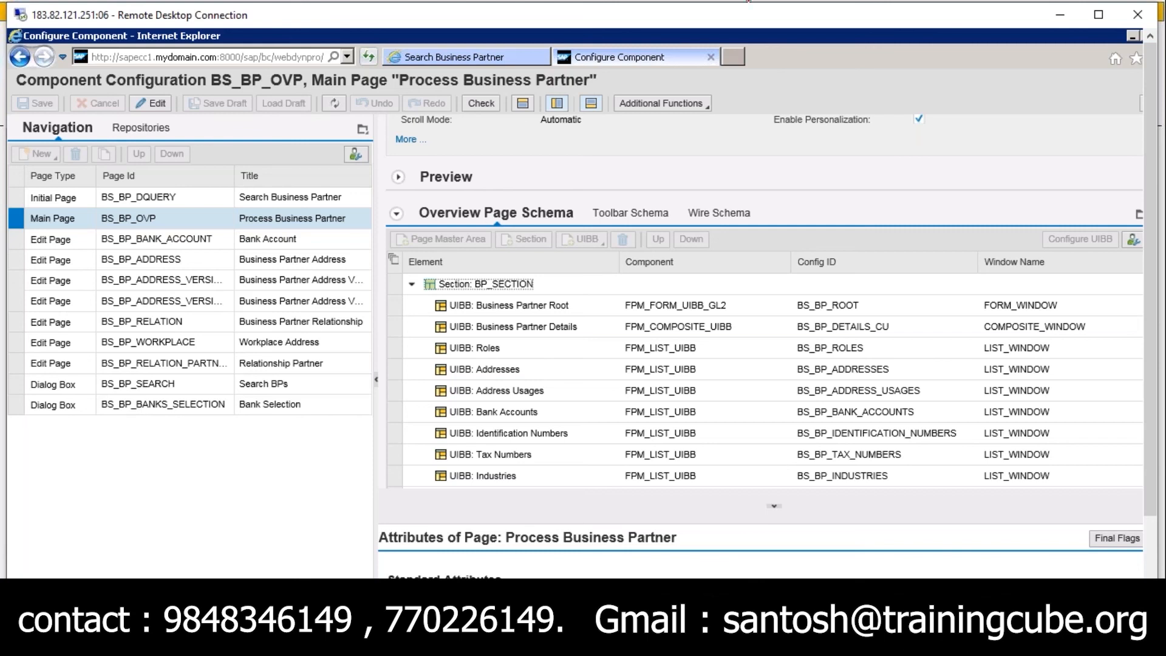
Go through the edit pages from Bank Account to Relationship Partner, viewing each page's overview schema
left_click(21, 260)
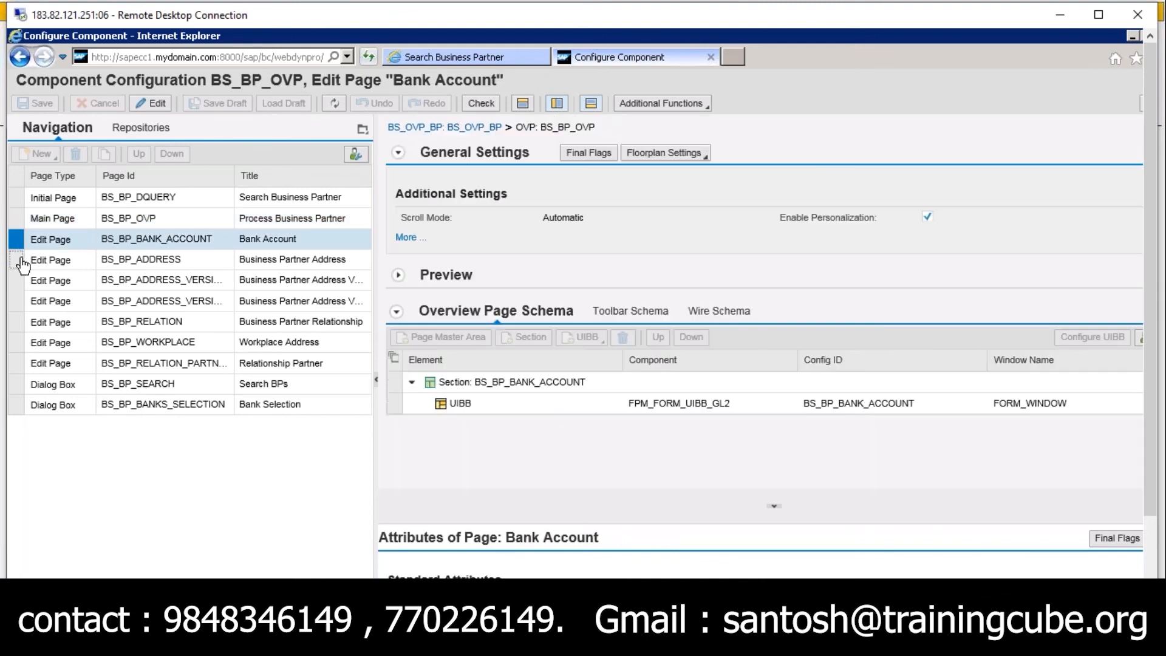
left_click(21, 278)
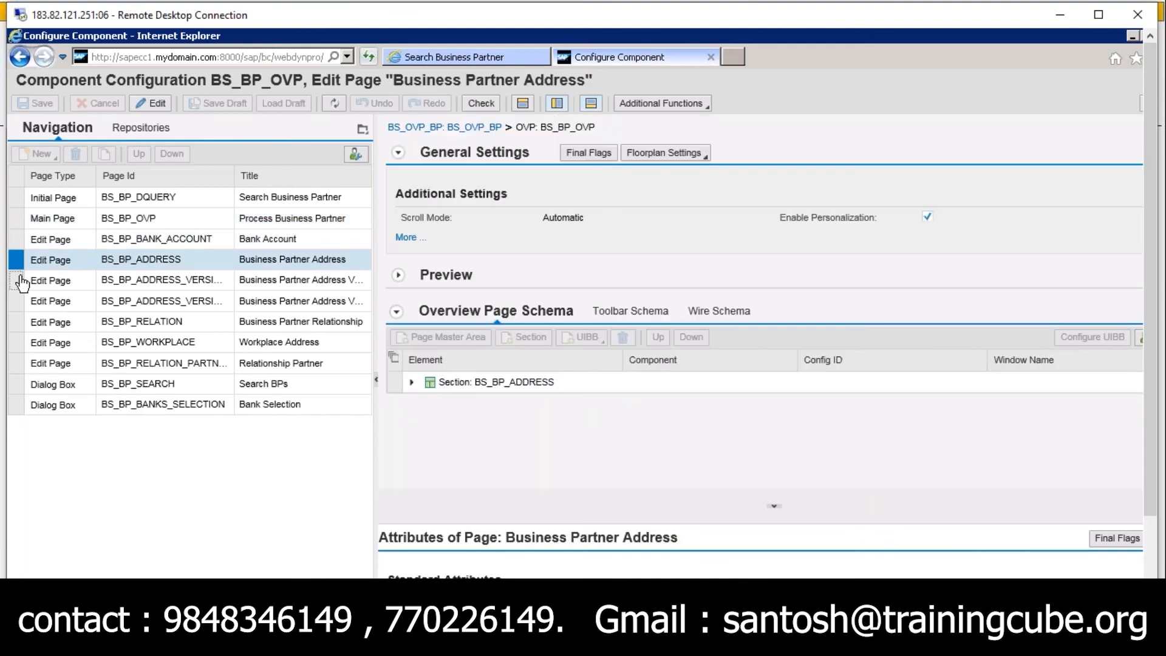
left_click(19, 302)
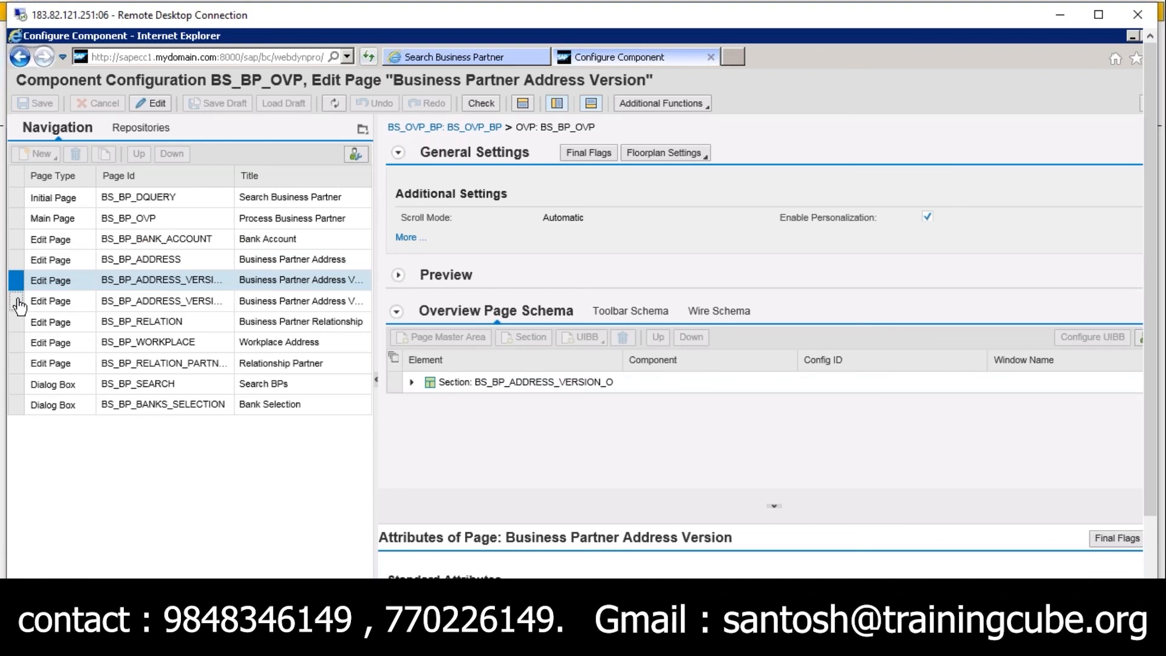
left_click(17, 324)
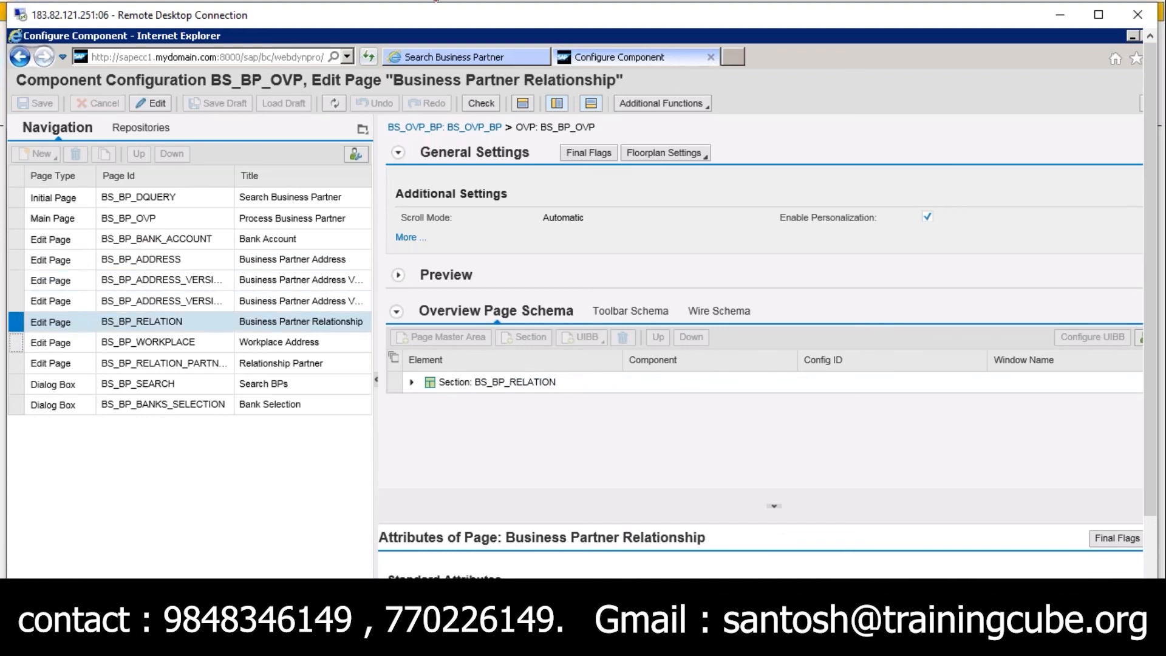
left_click(18, 344)
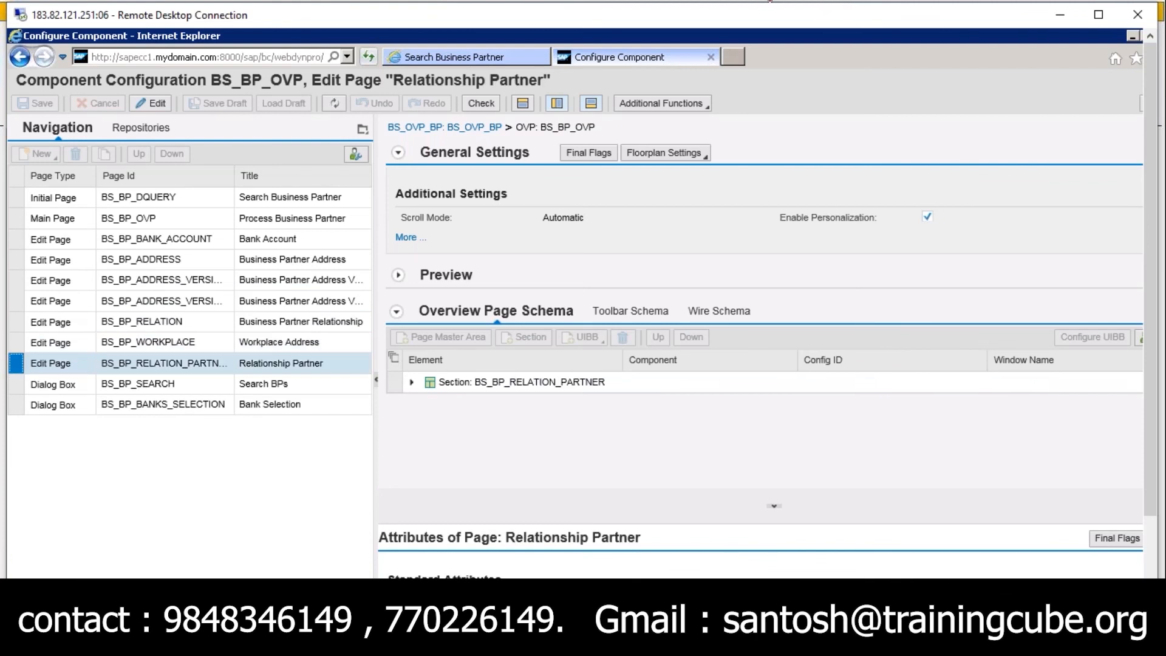
Switch back to the MDG UI Structure slide and tick the edit pages and dialog boxes example under Further Pages
left_click(763, 0)
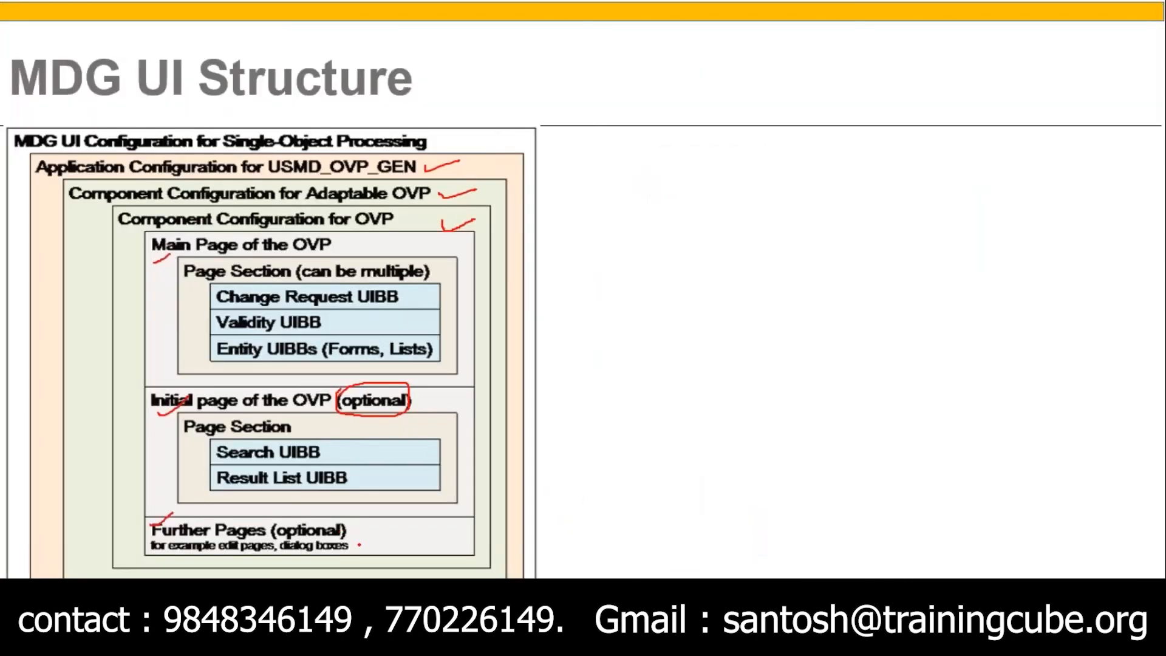
left_click_drag(360, 545, 402, 528)
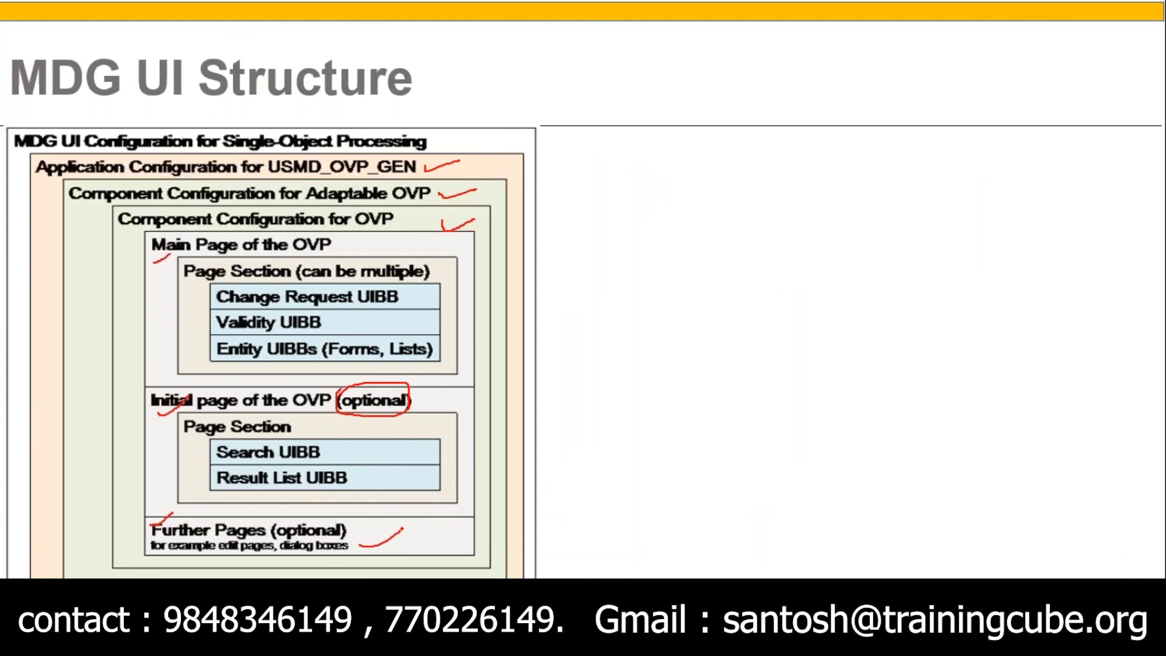